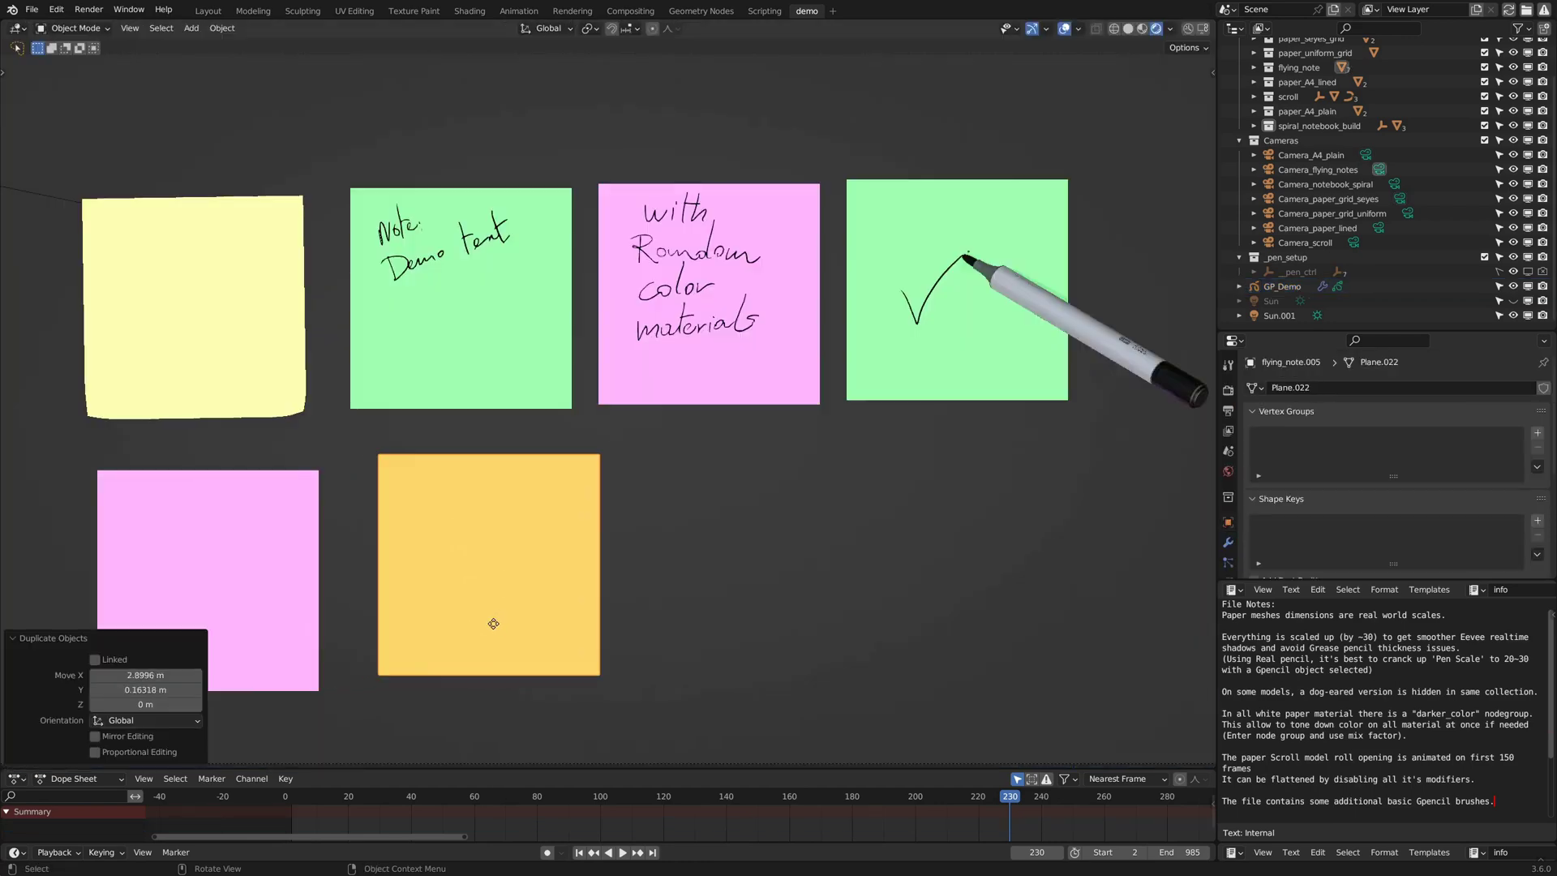
- Duplicate the sticky note and place three copies across the canvas
{"action": "left_click", "coordinate": [491, 626]}
{"action": "key", "text": "shift+d"}
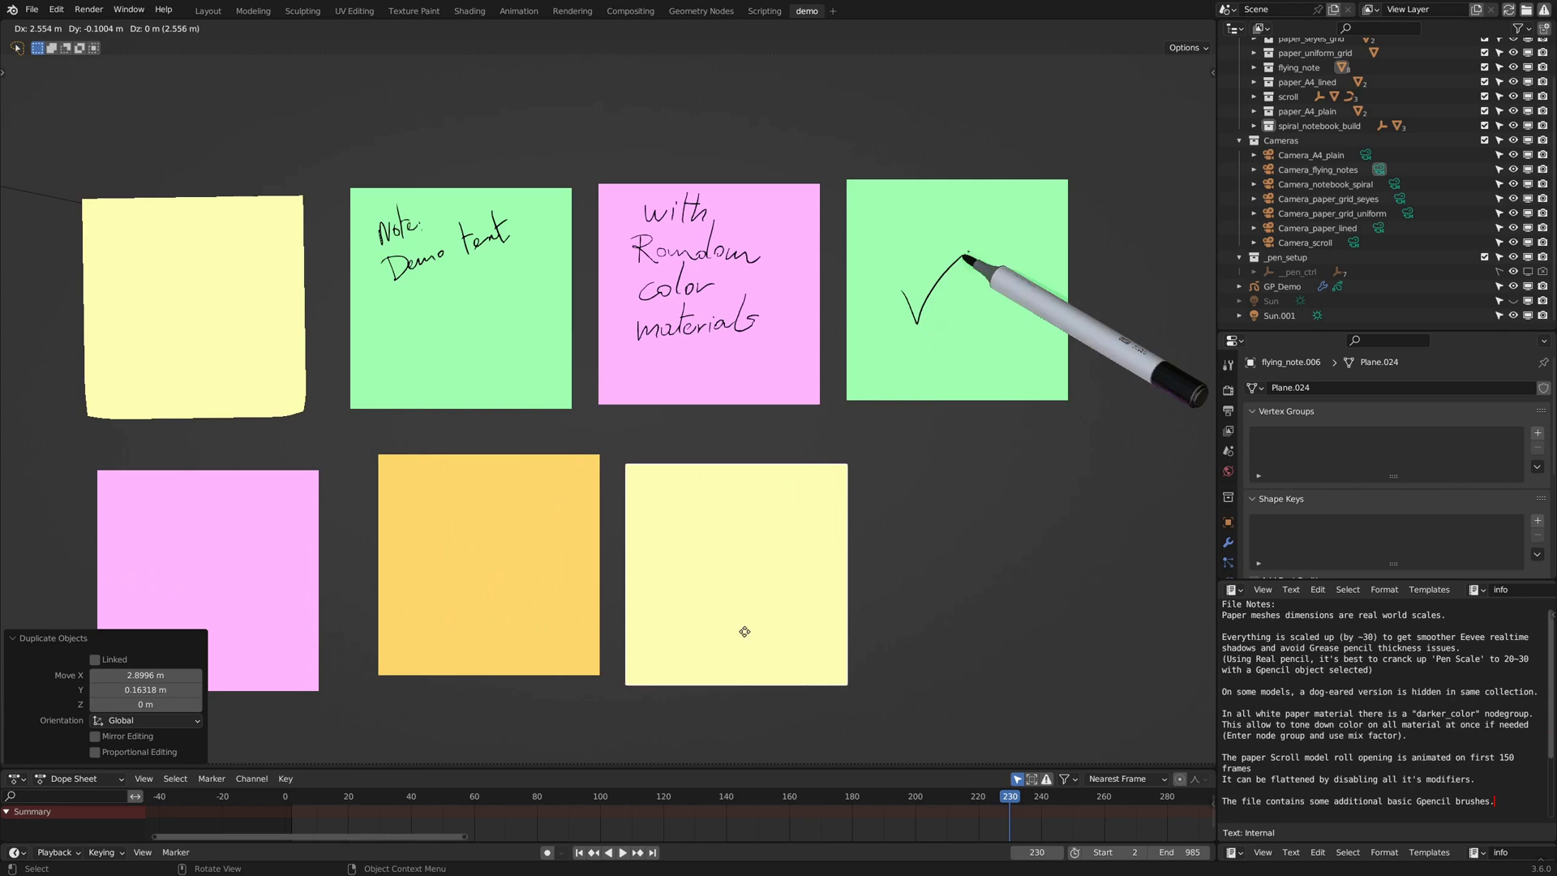
{"action": "left_click", "coordinate": [740, 630]}
{"action": "key", "text": "shift+d"}
{"action": "left_click", "coordinate": [1033, 523]}
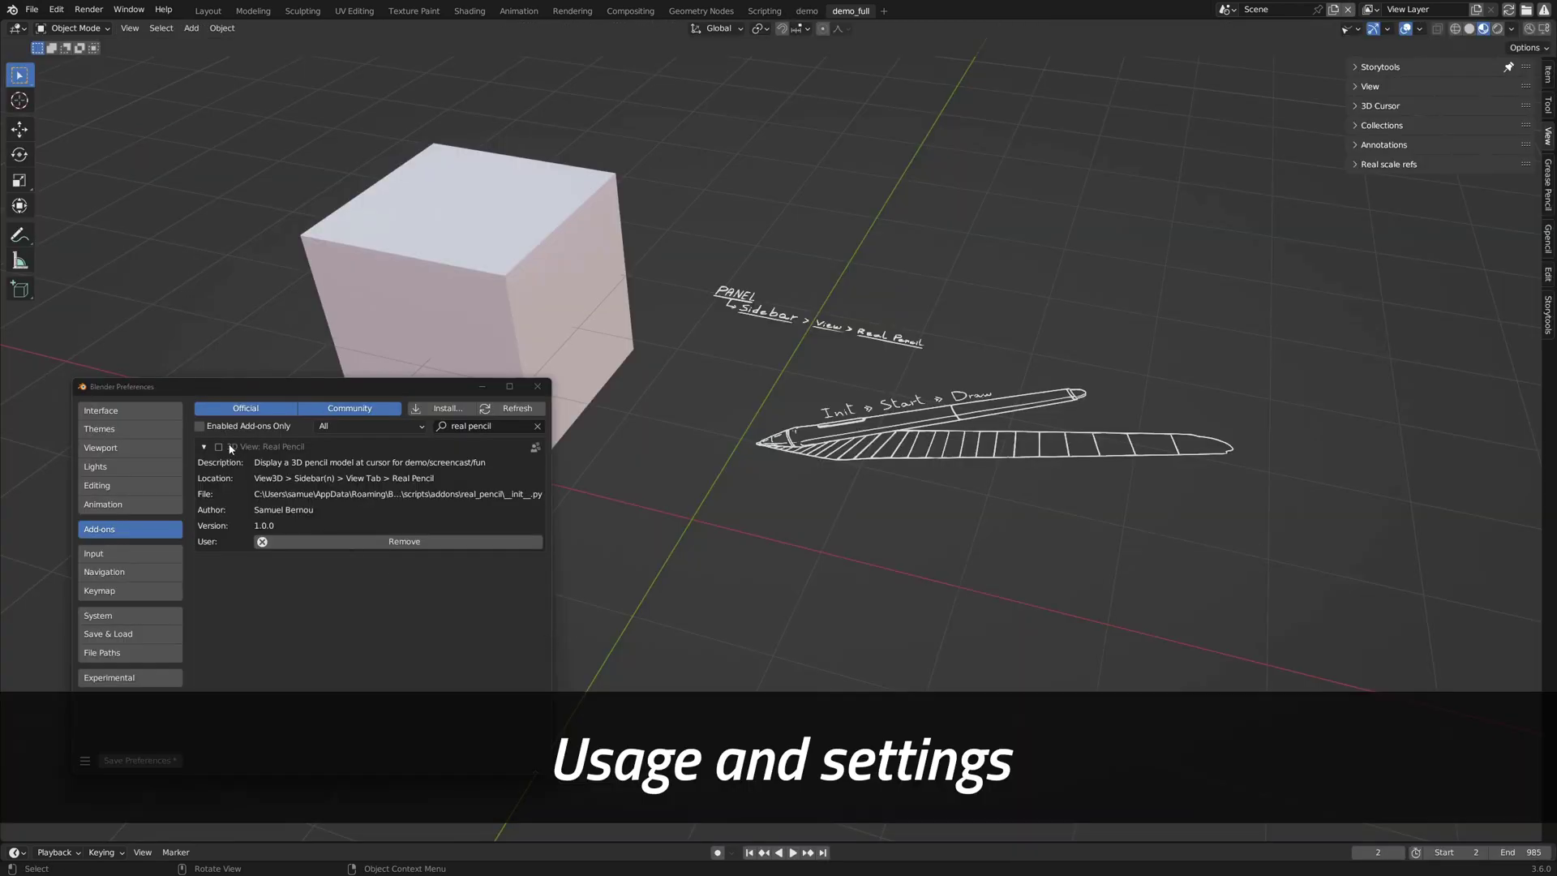
- Enable Real Pencil, Init Pencil, then Start Control targeting the Demo grease pencil drawing
{"action": "left_click", "coordinate": [230, 447]}
{"action": "left_click", "coordinate": [482, 387]}
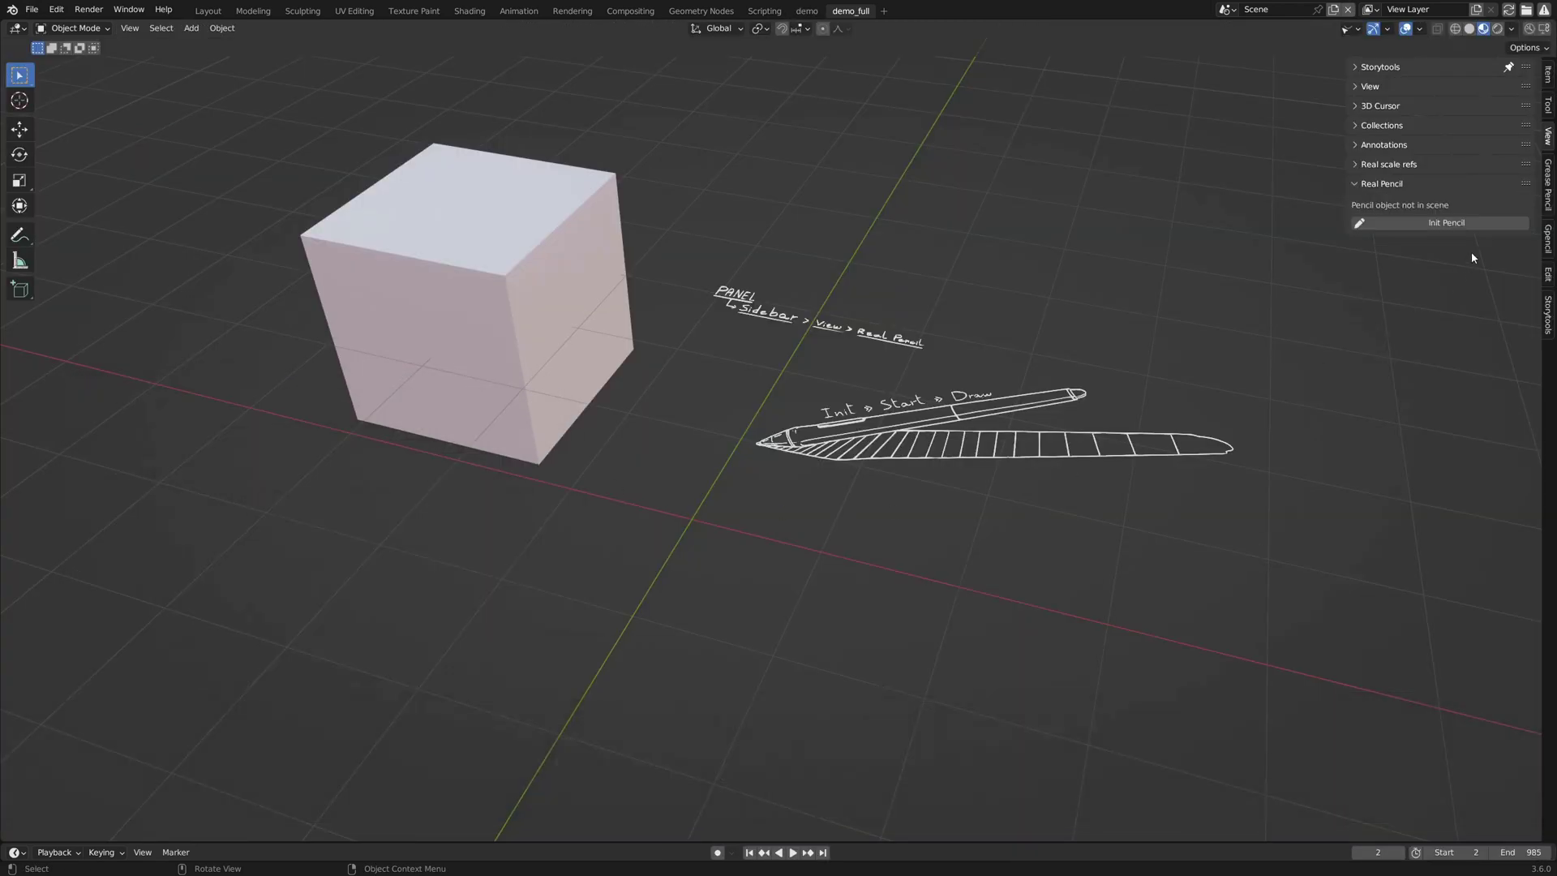
{"action": "left_click", "coordinate": [1496, 225]}
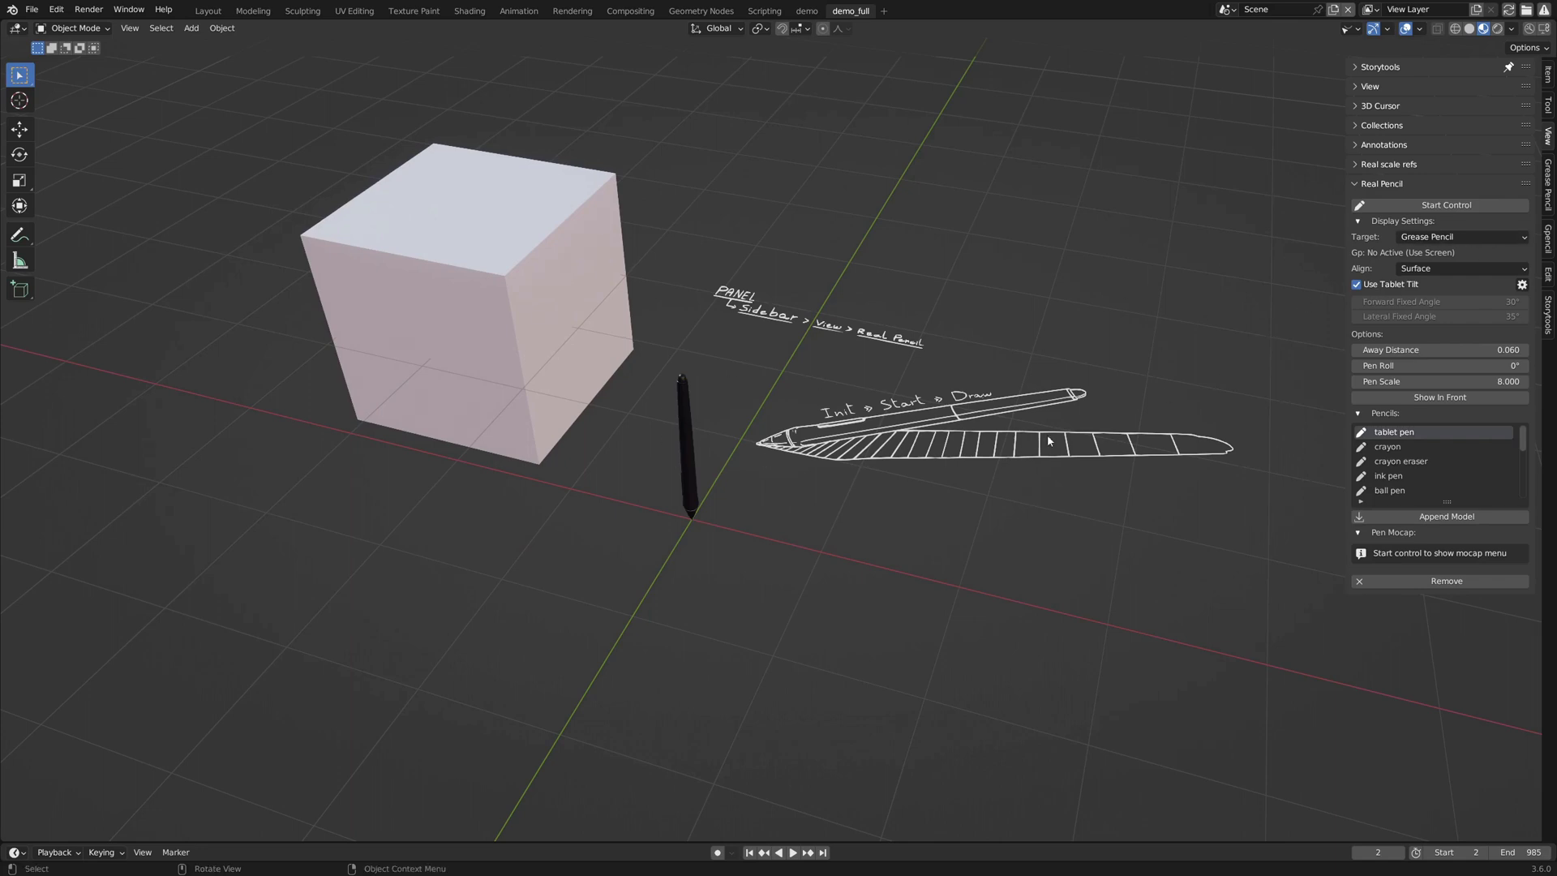
{"action": "left_click", "coordinate": [1405, 203]}
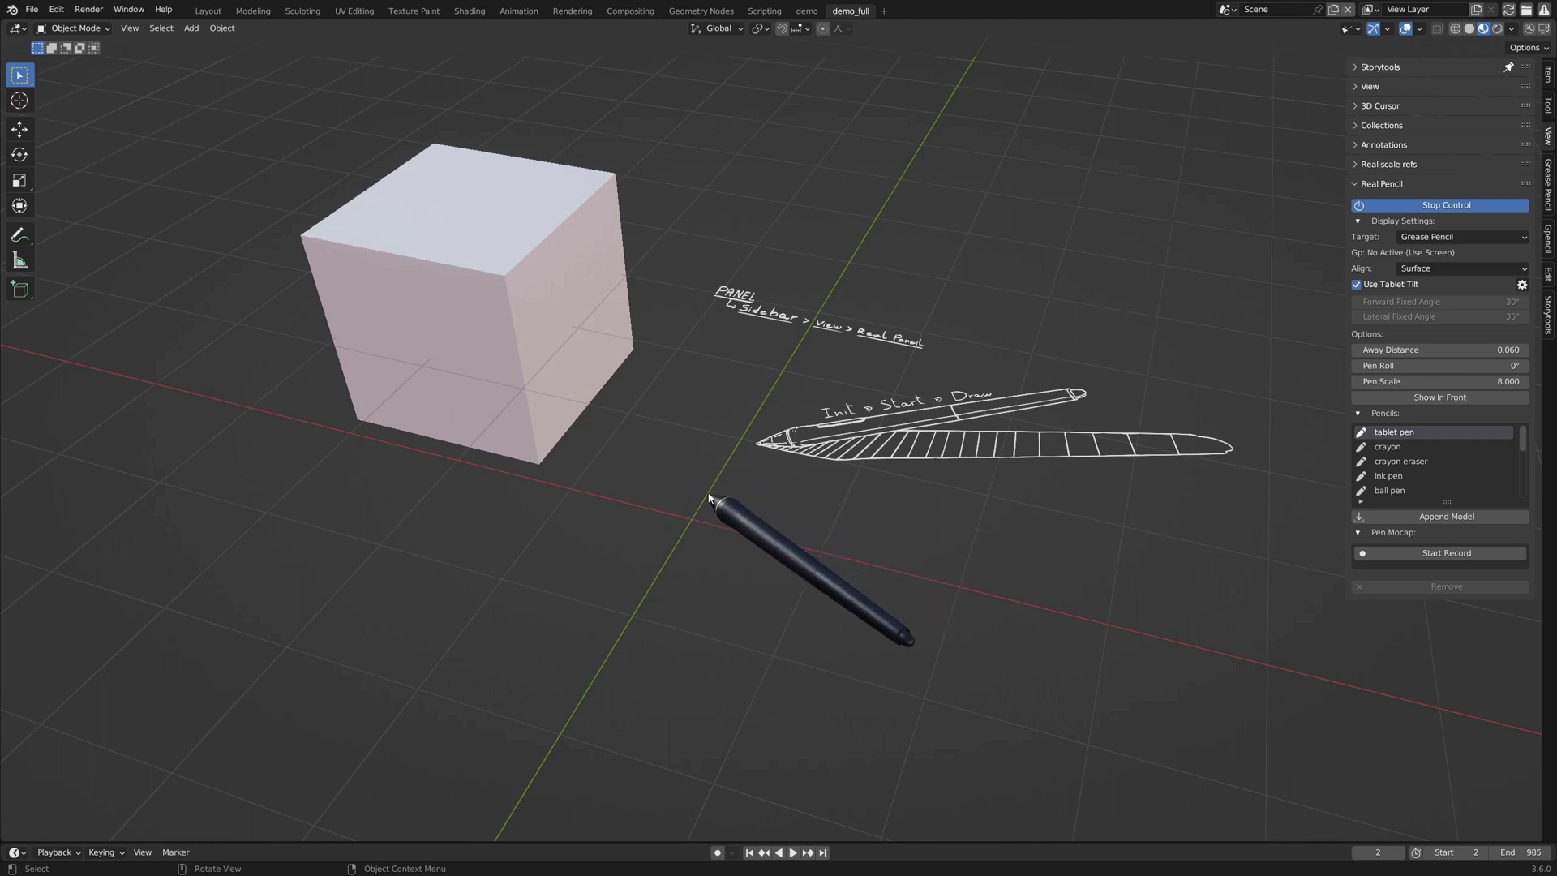
{"action": "left_click", "coordinate": [886, 418]}
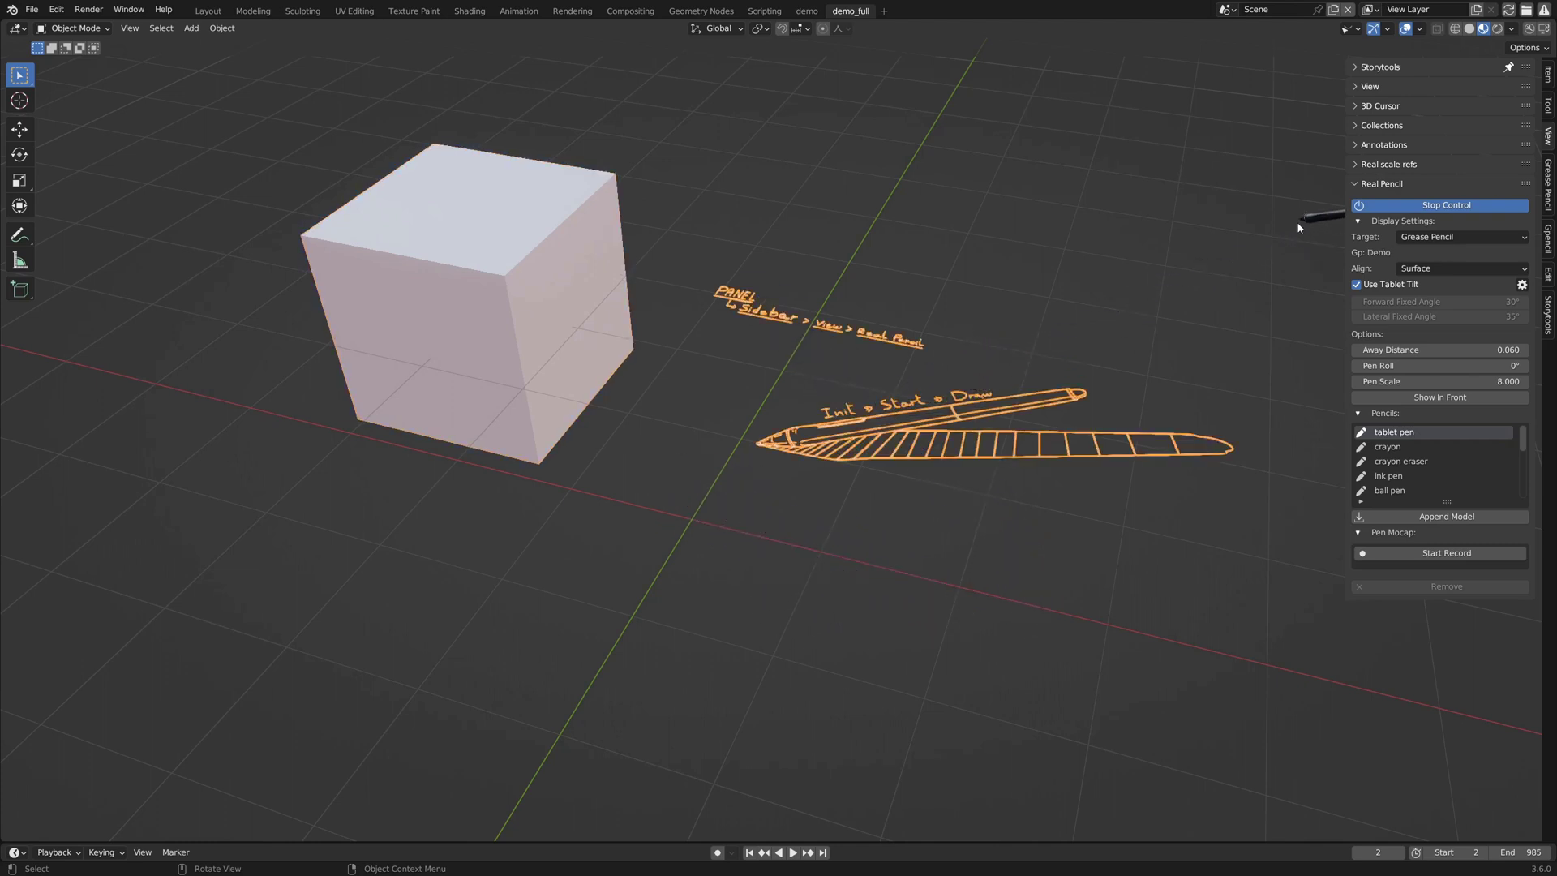
- Enter Draw Mode on the sketch and set the drawing plane to Side (Y-Z)
{"action": "left_click", "coordinate": [1419, 29]}
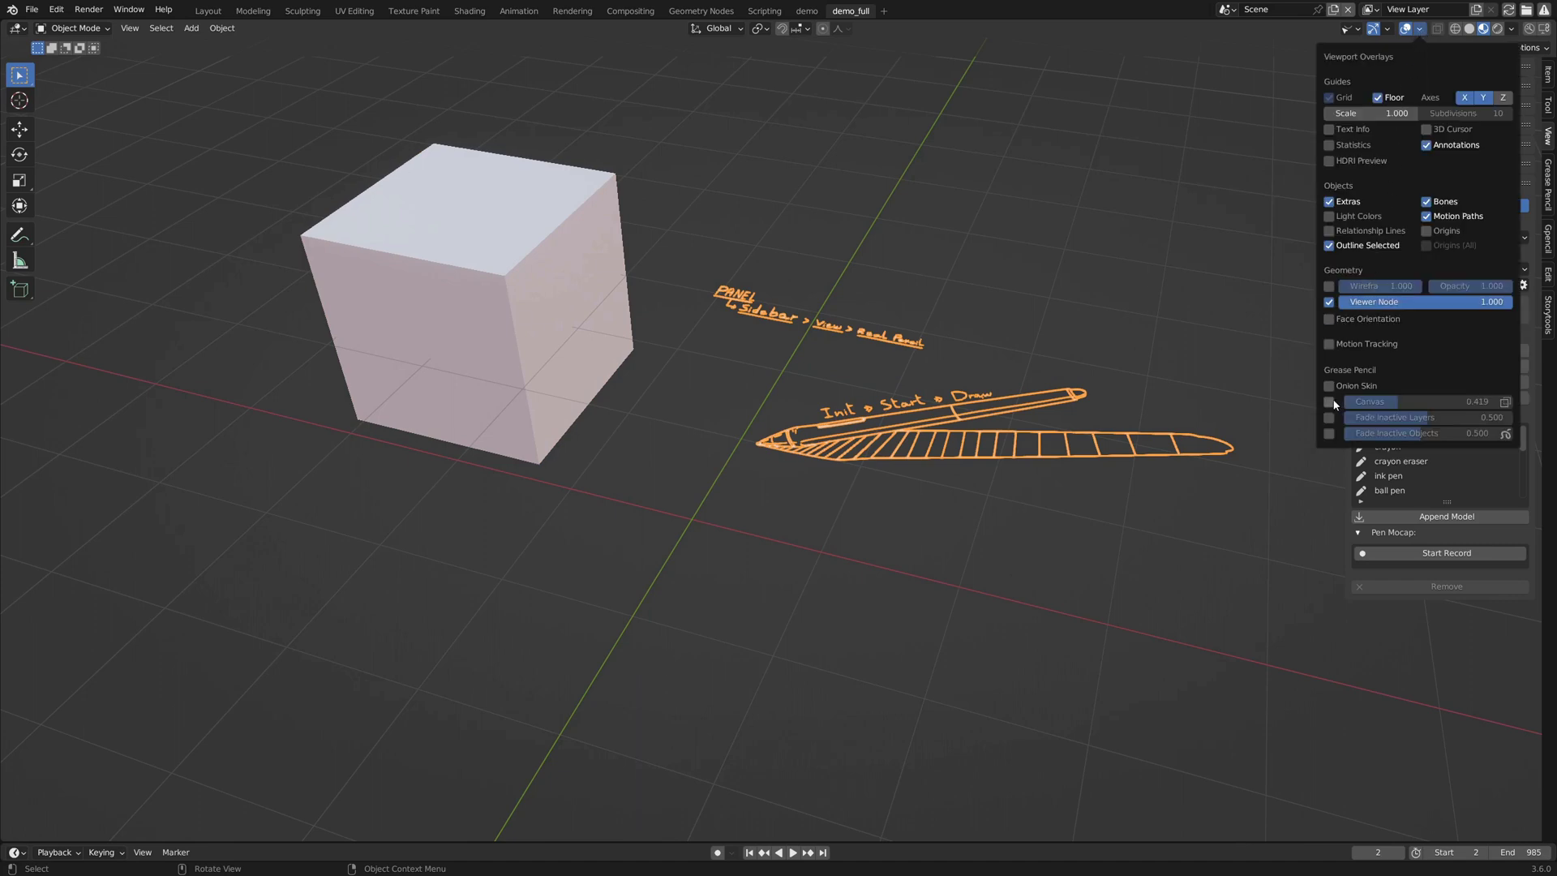
{"action": "key", "text": "ctrl+Tab"}
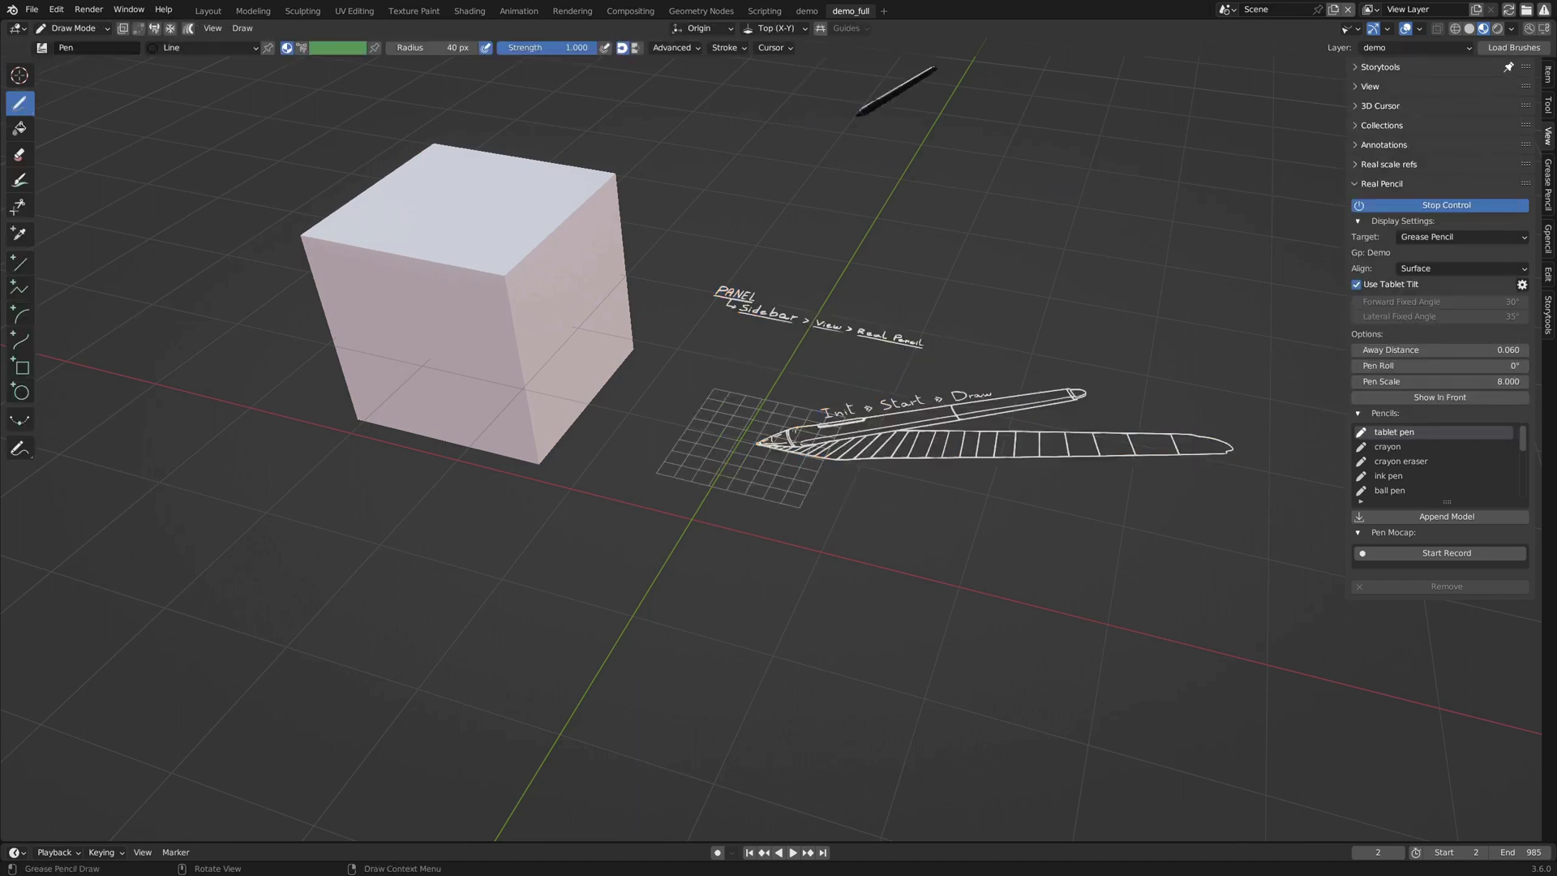
{"action": "left_click", "coordinate": [788, 30]}
{"action": "left_click", "coordinate": [754, 104]}
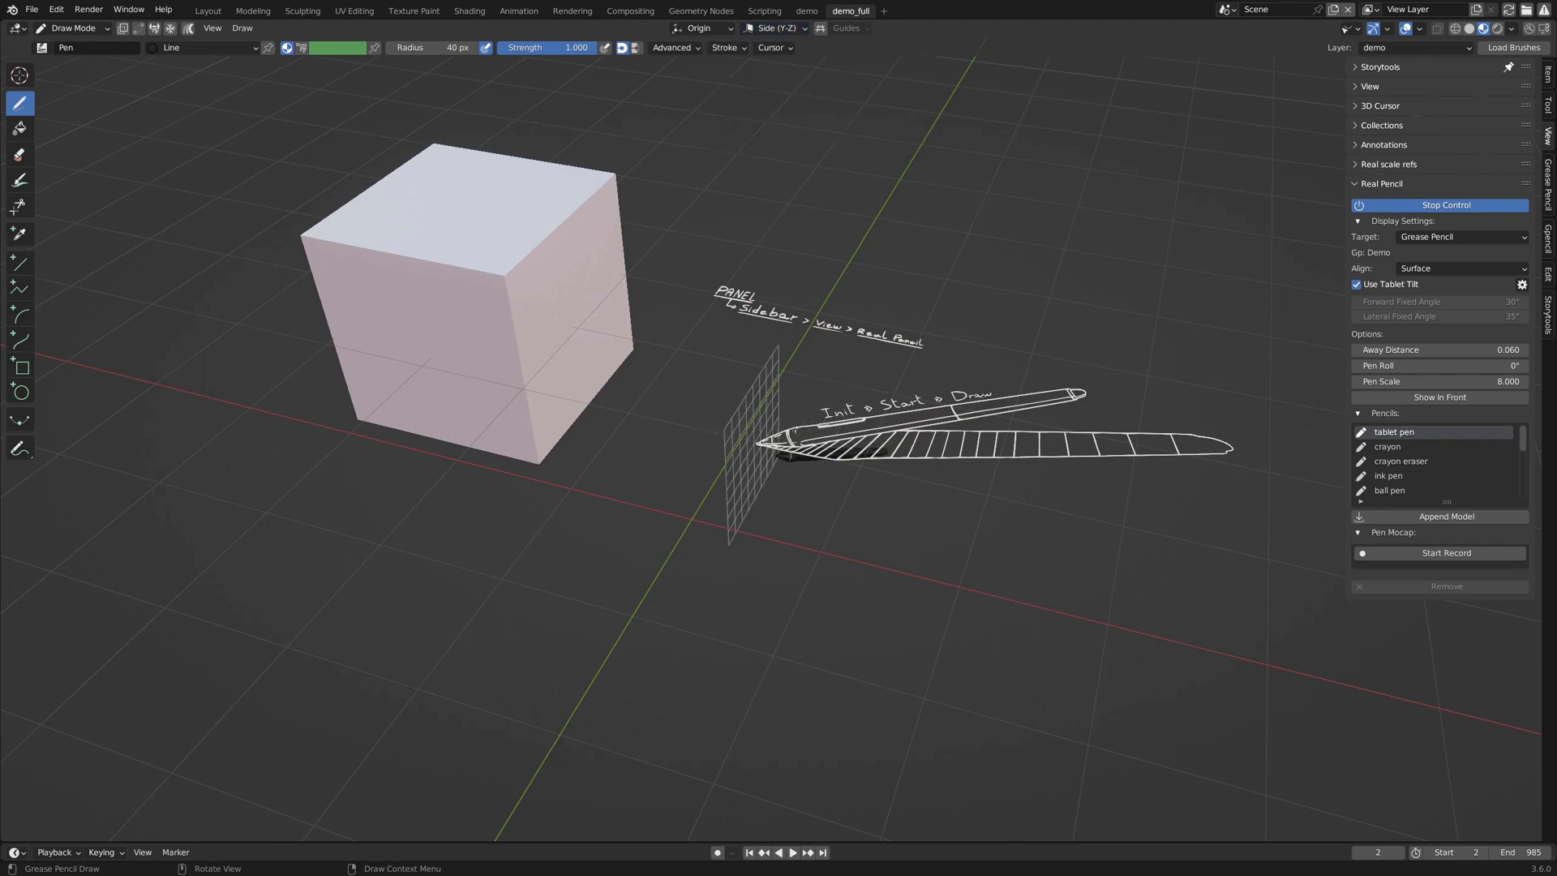
- Set the drawing plane back to Top (X-Y) and view the scene from the top (Numpad 7)
{"action": "scroll", "coordinate": [751, 406], "scroll_direction": "up", "scroll_amount": 2}
{"action": "scroll", "coordinate": [781, 435], "scroll_direction": "up", "scroll_amount": 3}
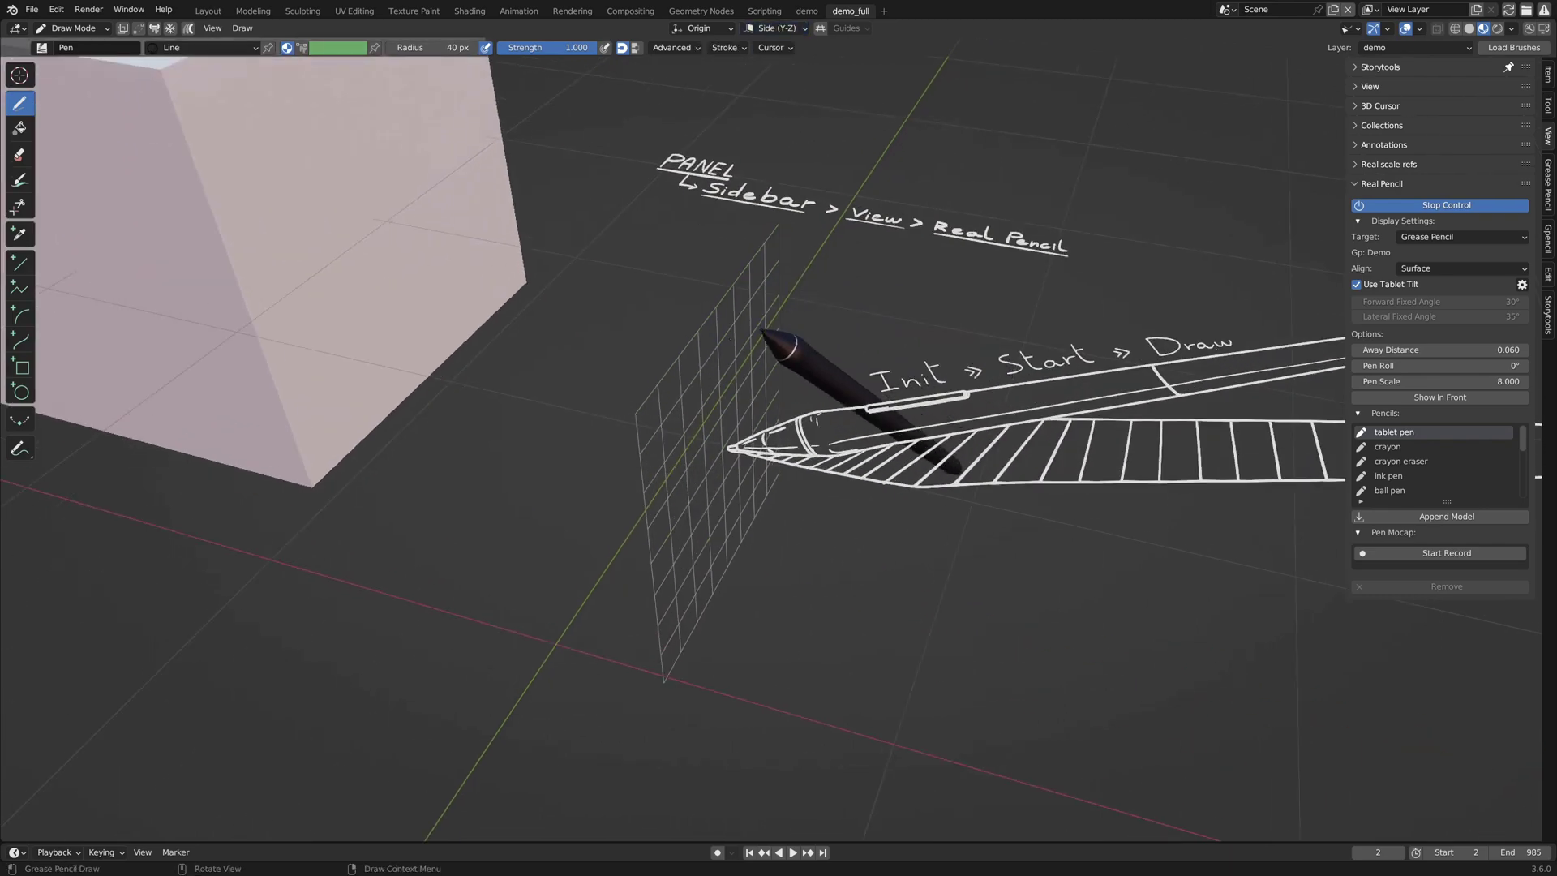
{"action": "left_click", "coordinate": [749, 29]}
{"action": "left_click", "coordinate": [738, 117]}
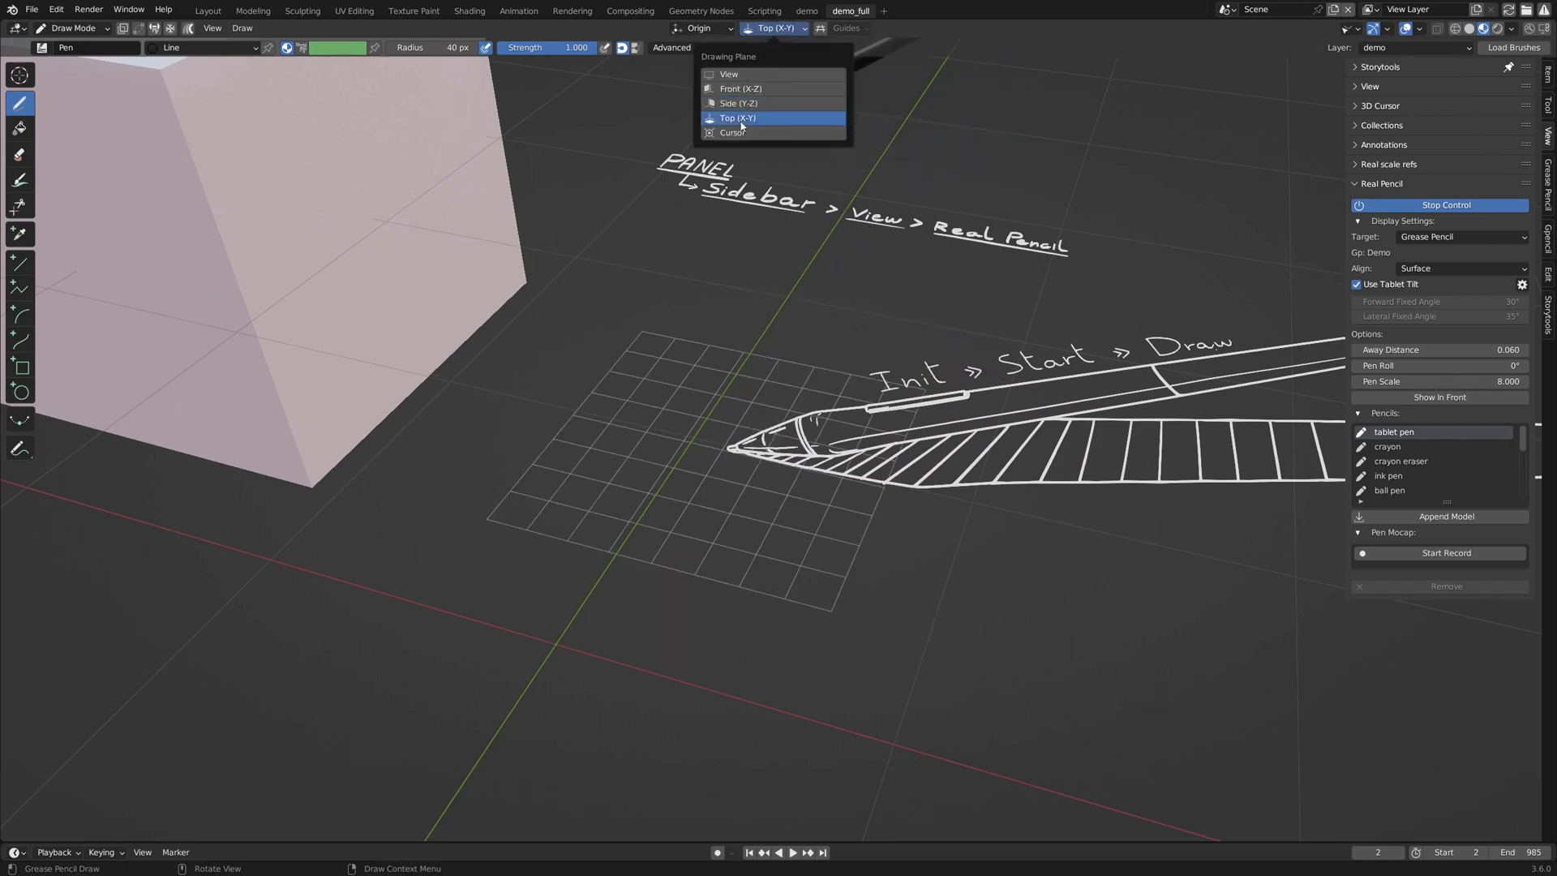
{"action": "key", "text": "KP_7"}
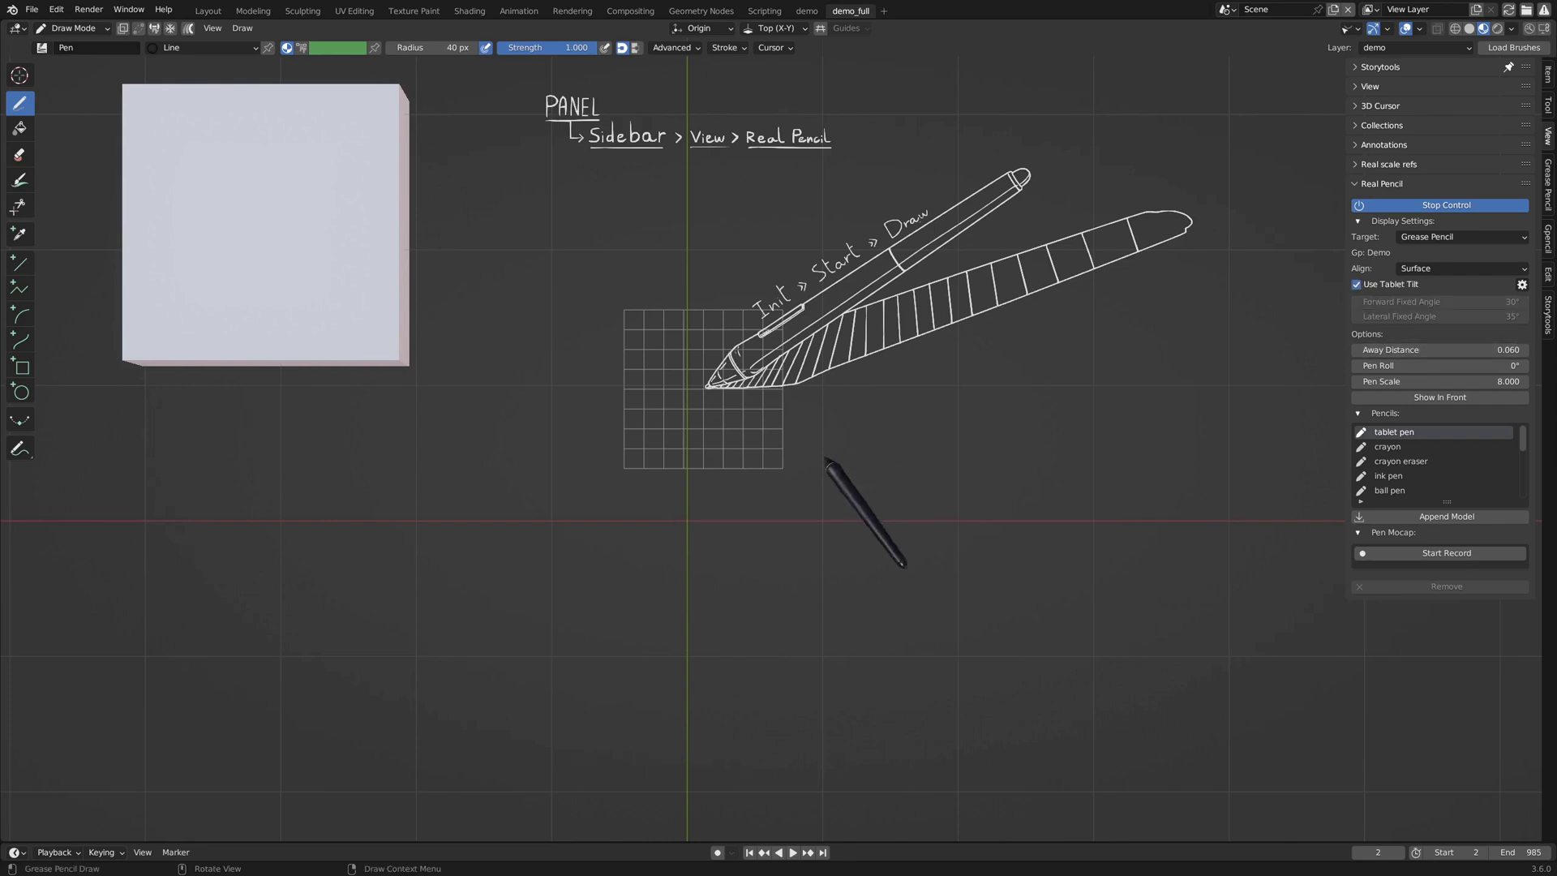
- In Object Mode add a plane scaled by 10 and delete the extra square
{"action": "key", "text": "ctrl+Tab"}
{"action": "key", "text": "shift+a"}
{"action": "left_click", "coordinate": [625, 446]}
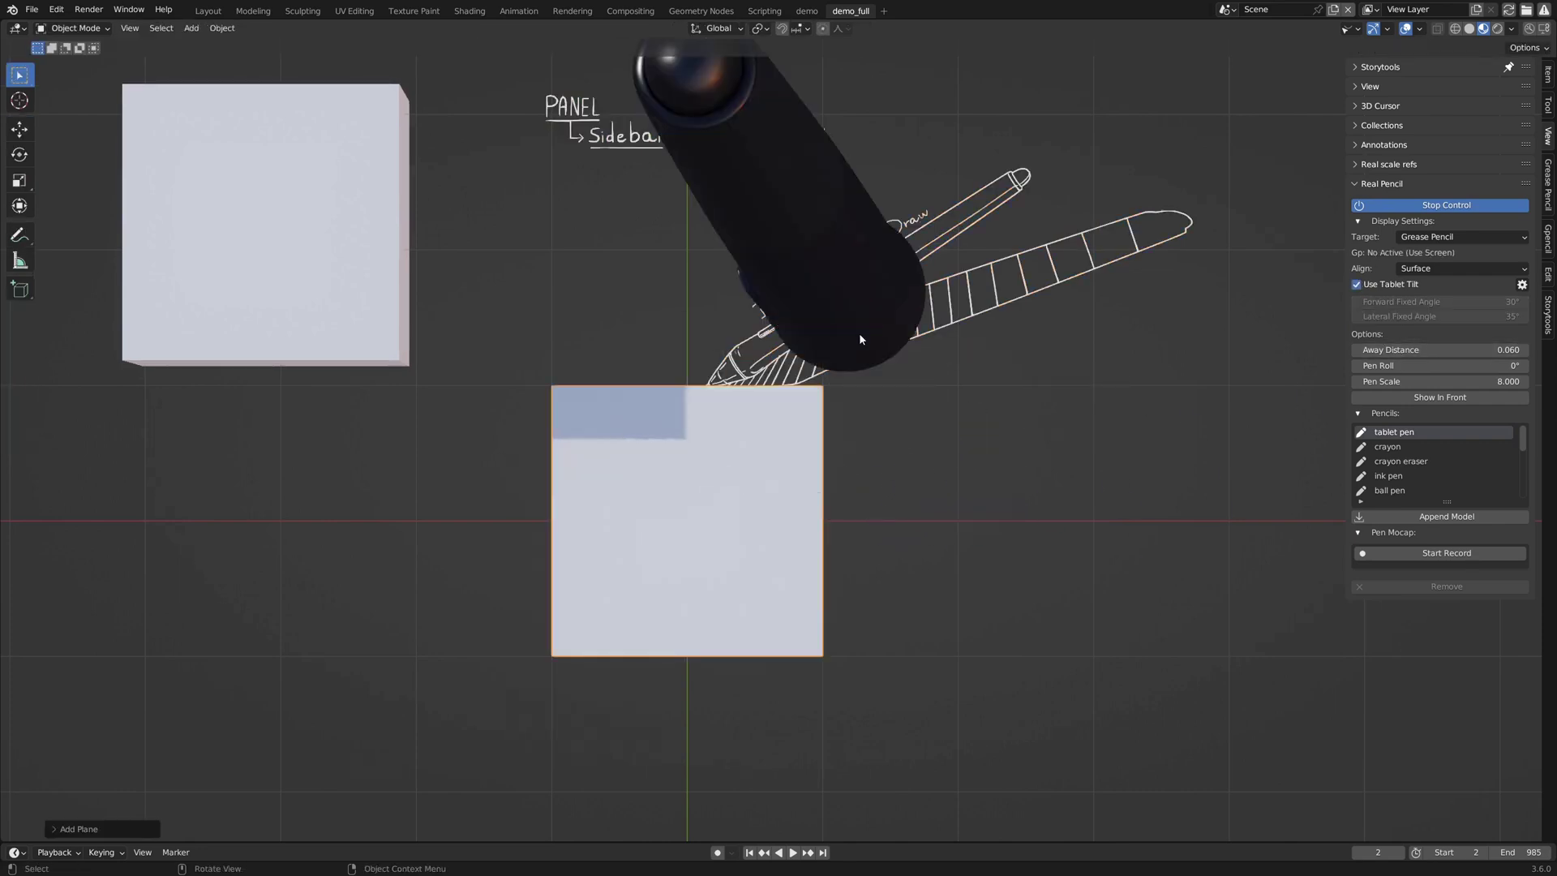
{"action": "type", "text": "s10"}
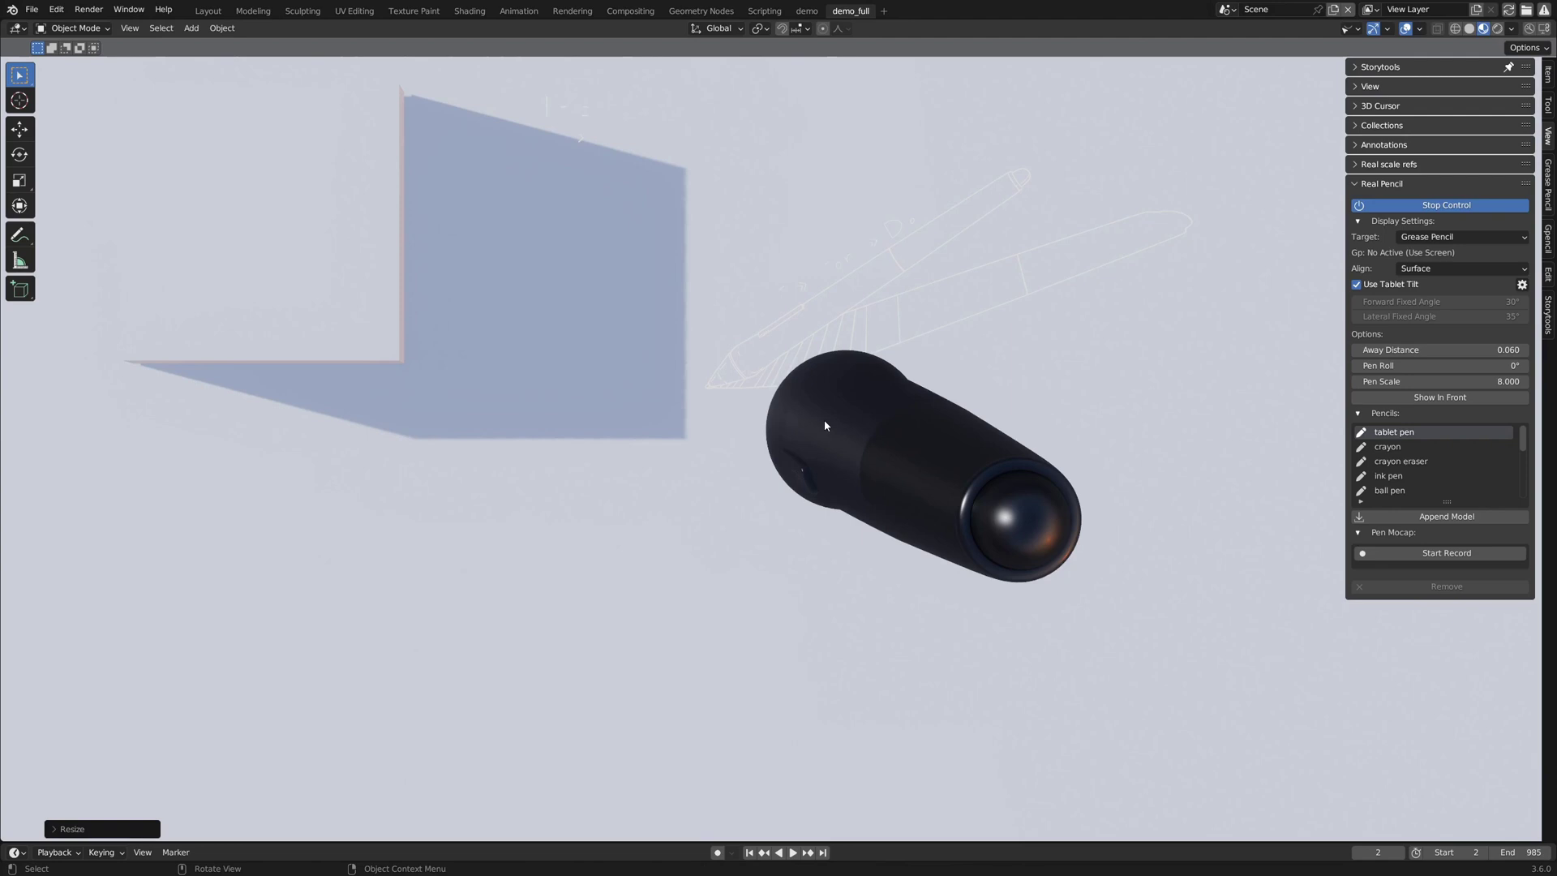
{"action": "key", "text": "Delete"}
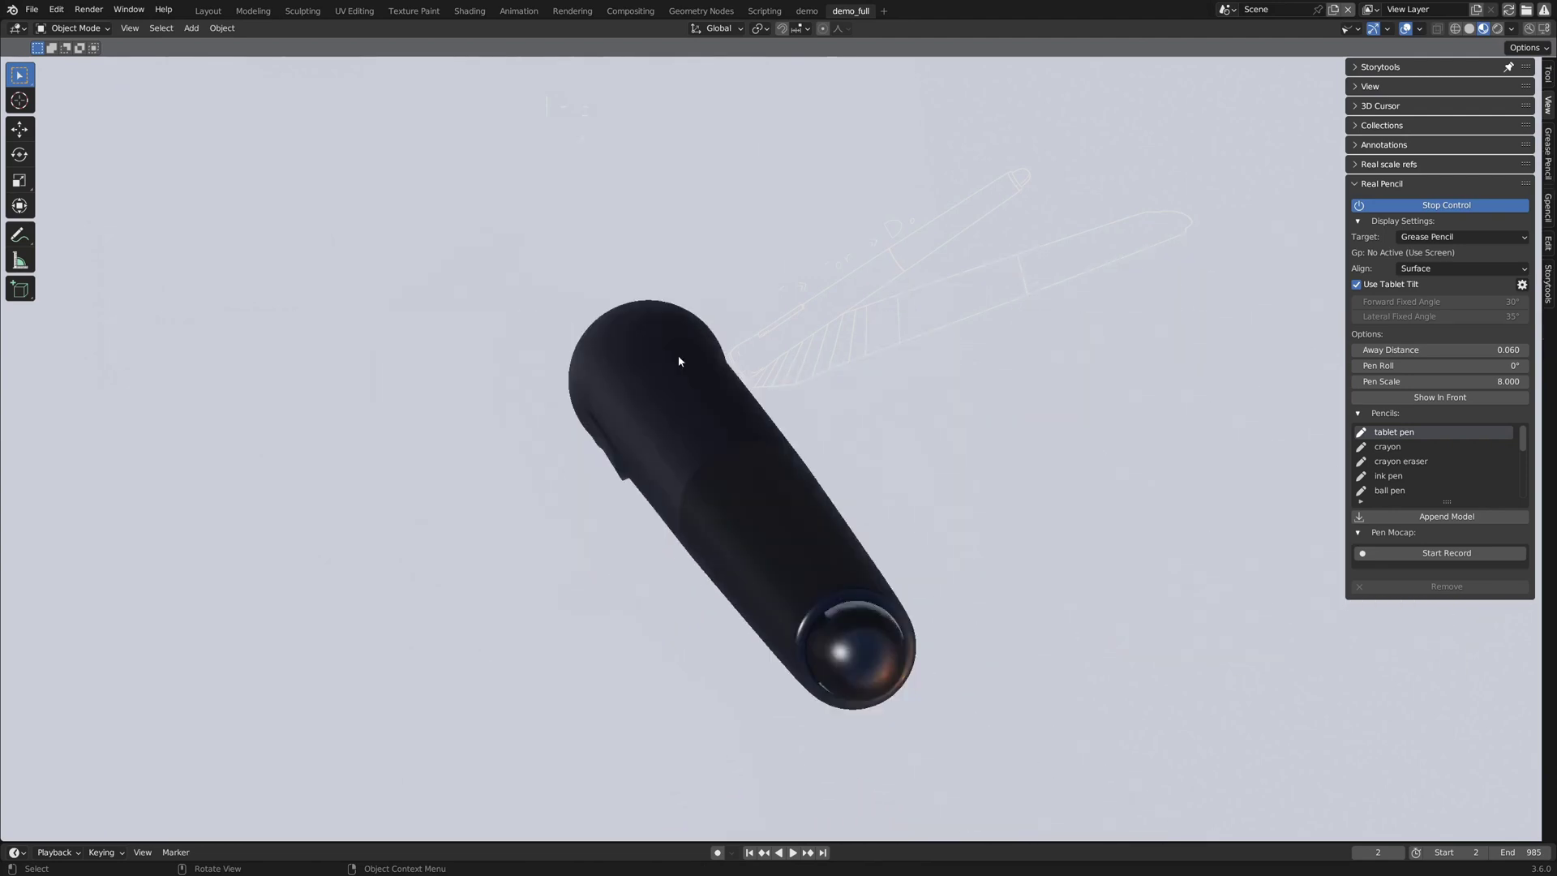
- Reselect the Demo grease pencil, enter Draw Mode, draw and undo test strokes, then a loop
{"action": "key", "text": "ctrl+z"}
{"action": "key", "text": "ctrl+Tab"}
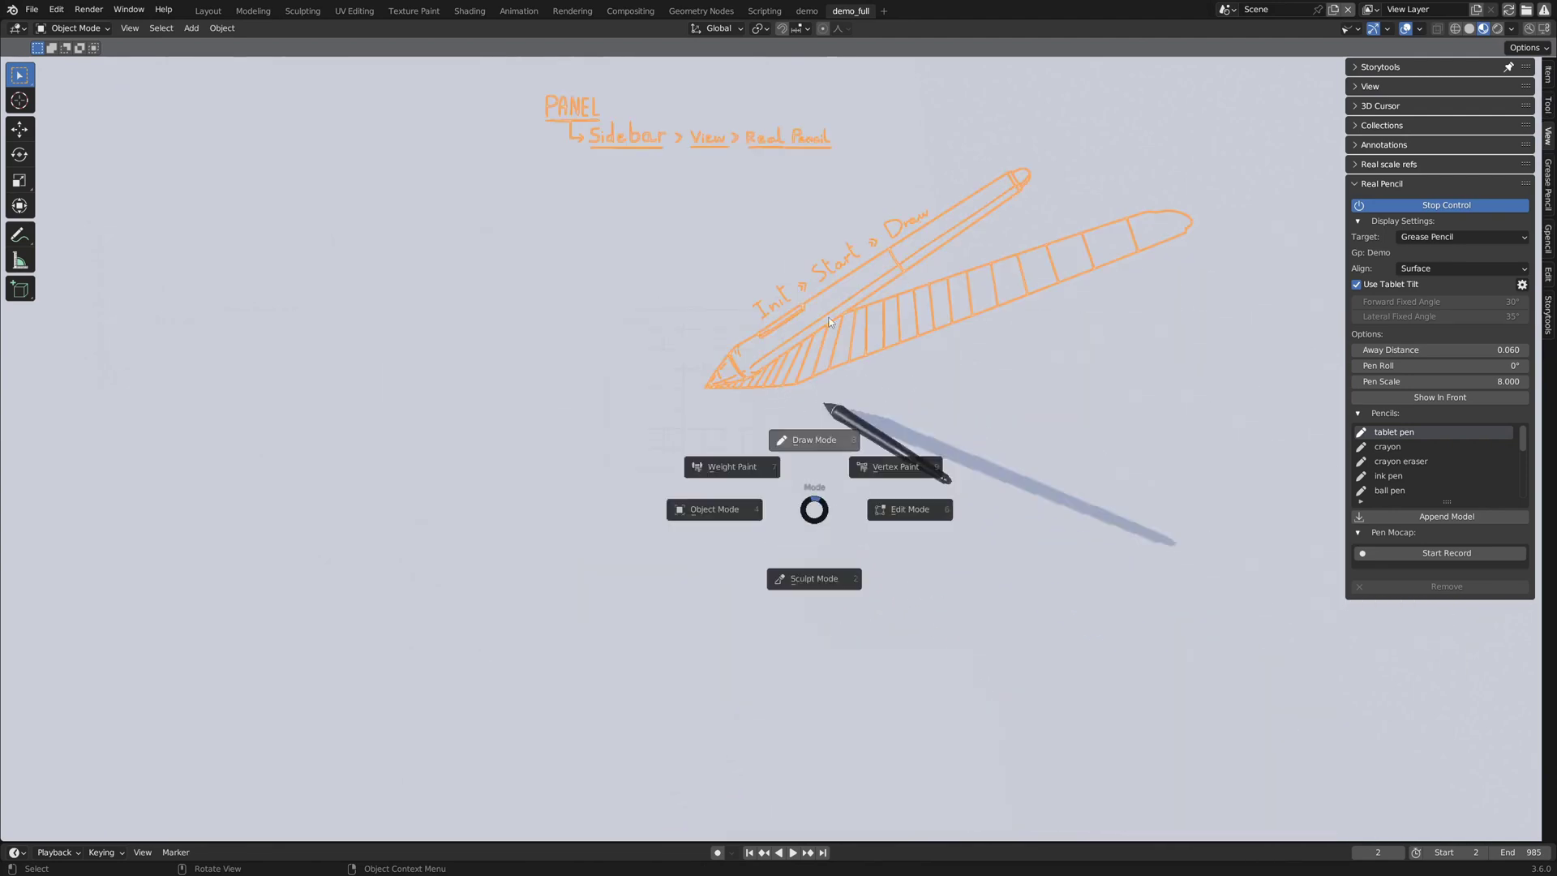
{"action": "left_click", "coordinate": [828, 322]}
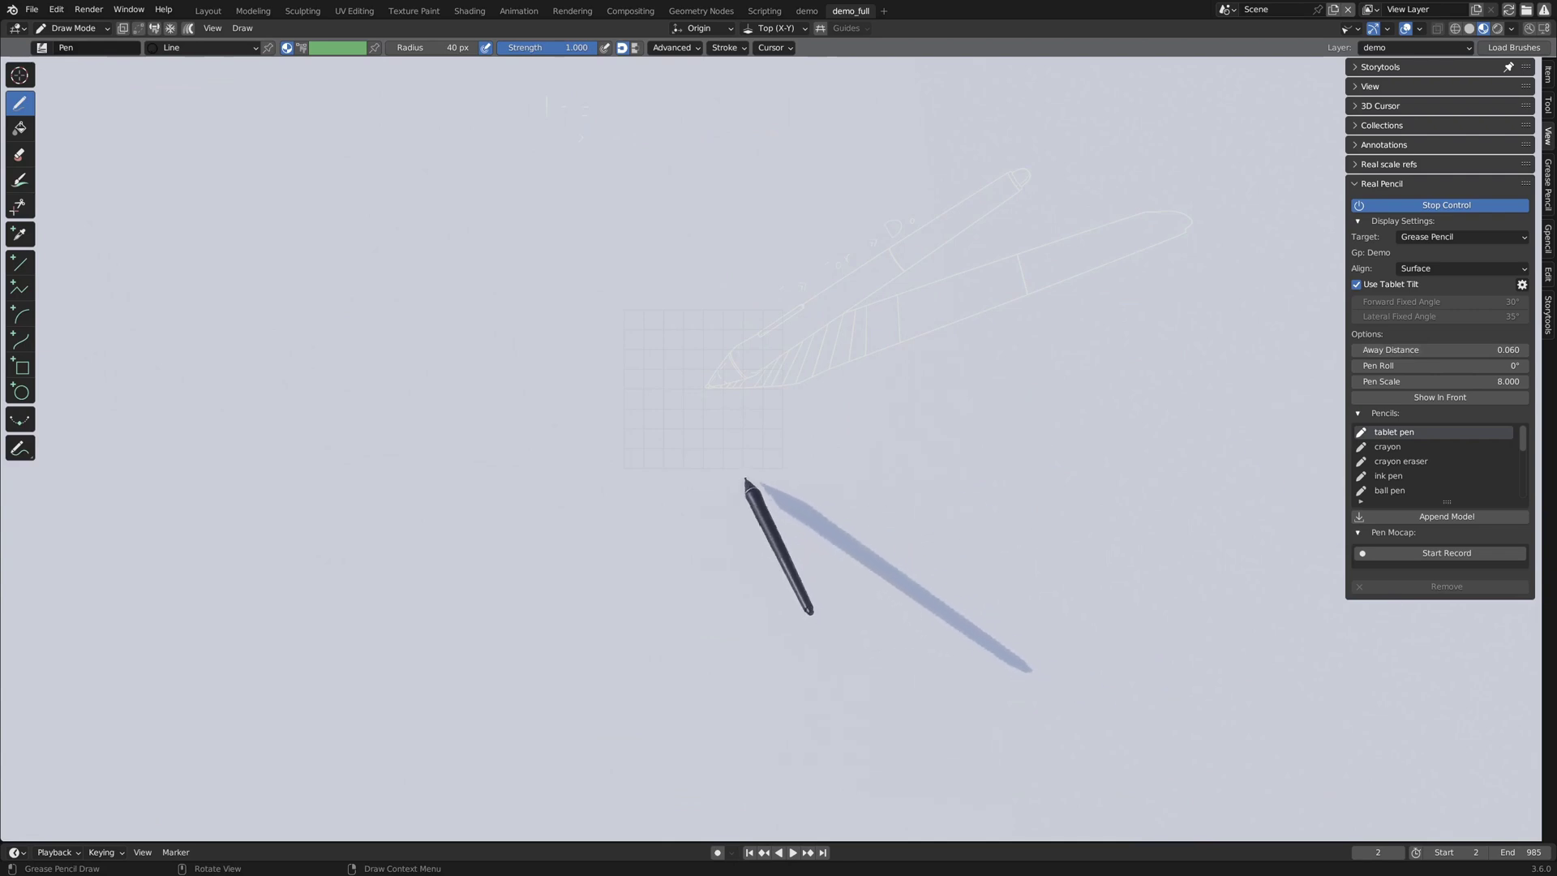
{"action": "mouse_move", "coordinate": [799, 479]}
{"action": "left_mouse_down"}
{"action": "mouse_move", "coordinate": [839, 455]}
{"action": "mouse_move", "coordinate": [868, 494]}
{"action": "mouse_move", "coordinate": [903, 485]}
{"action": "left_mouse_up"}
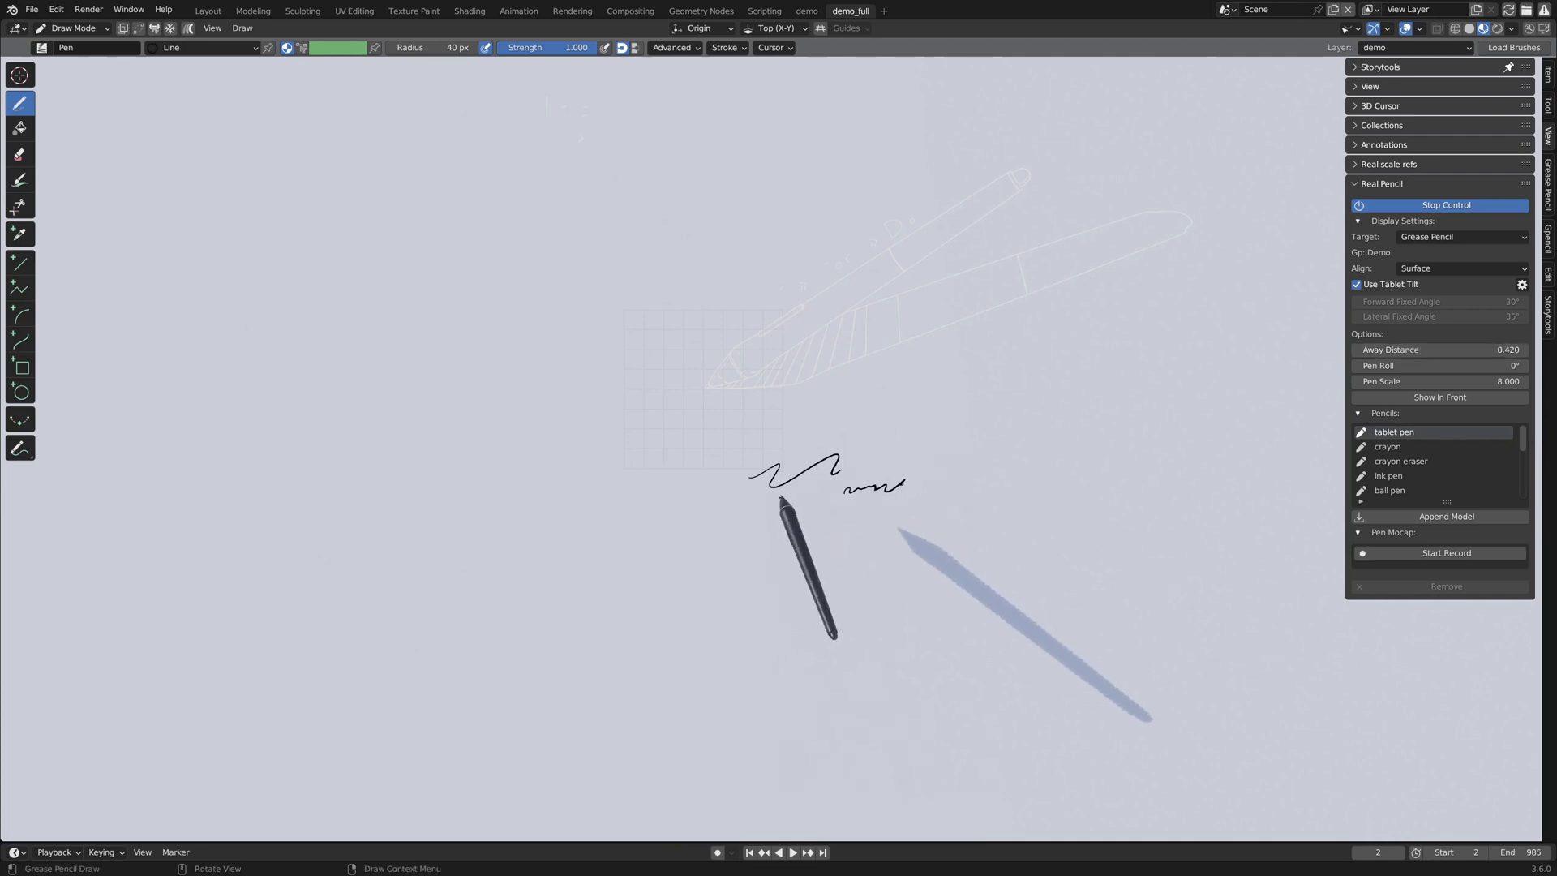
{"action": "left_click_drag", "start_coordinate": [954, 459], "coordinate": [999, 479]}
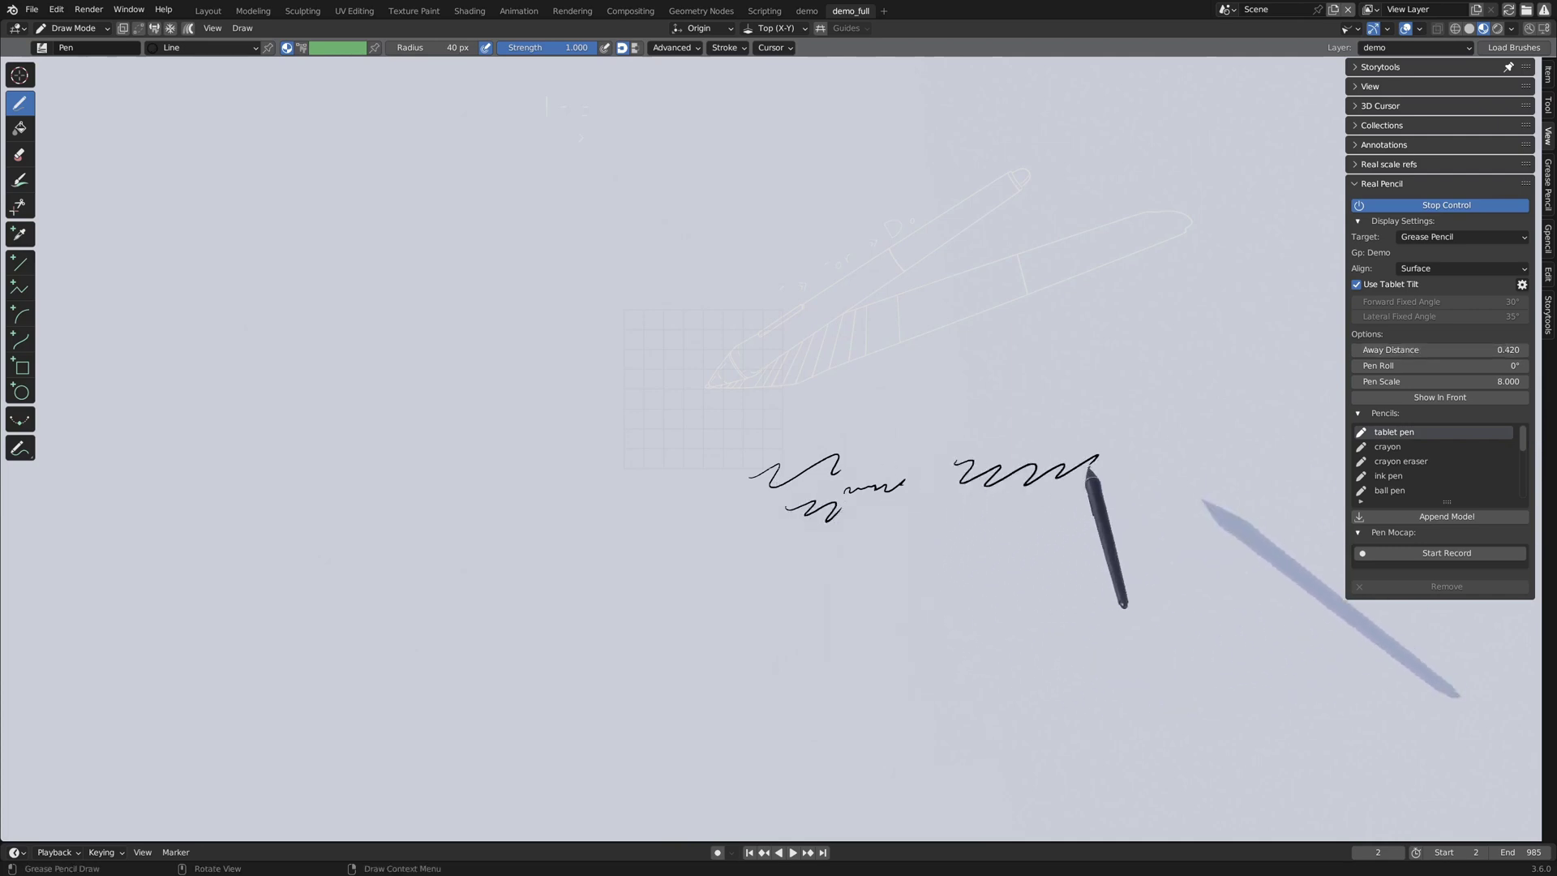
{"action": "key", "text": "ctrl+z"}
{"action": "key", "text": "ctrl+z"}
{"action": "key", "text": "ctrl+z"}
{"action": "key", "text": "ctrl+z"}
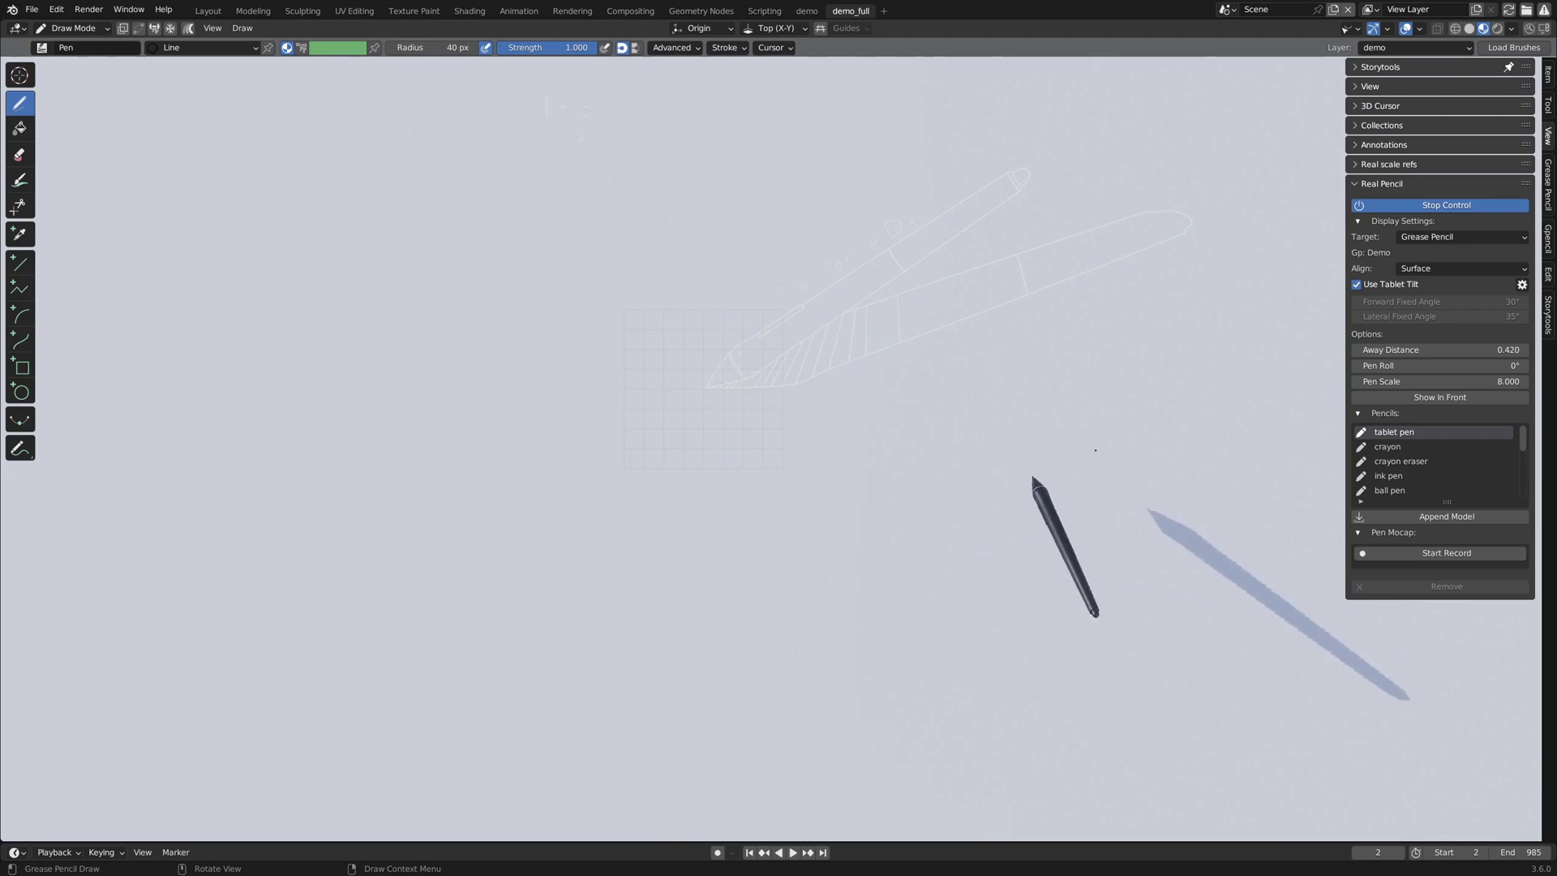
{"action": "left_click_drag", "start_coordinate": [813, 485], "coordinate": [875, 464]}
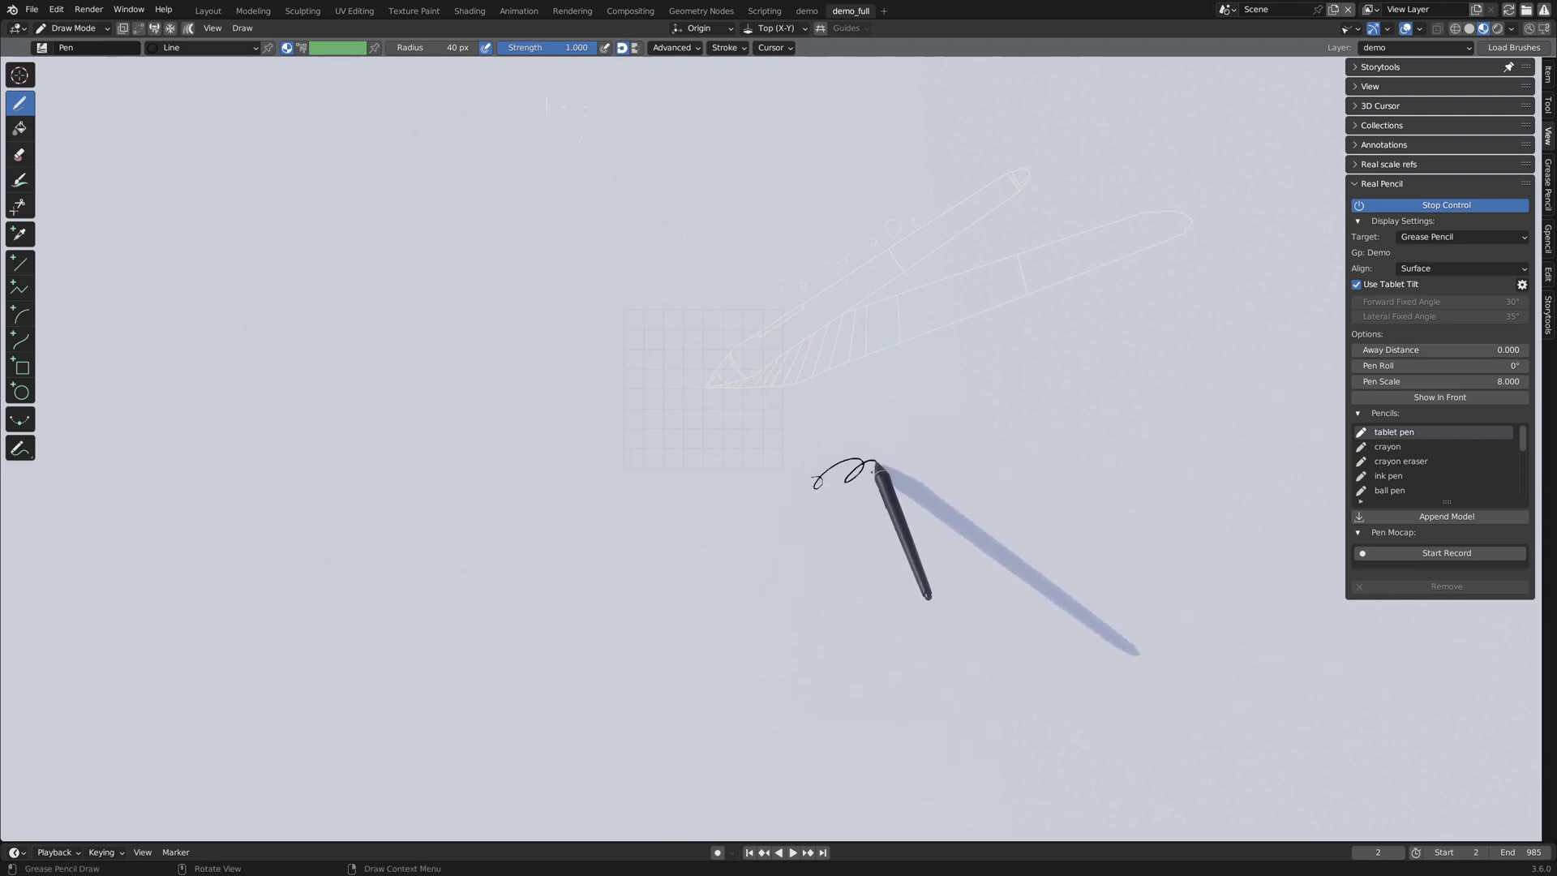
- Undo the loop, reset Away Distance to 0.060 and Pen Roll to 0°, then choose the ink pen
{"action": "key", "text": "ctrl+z"}
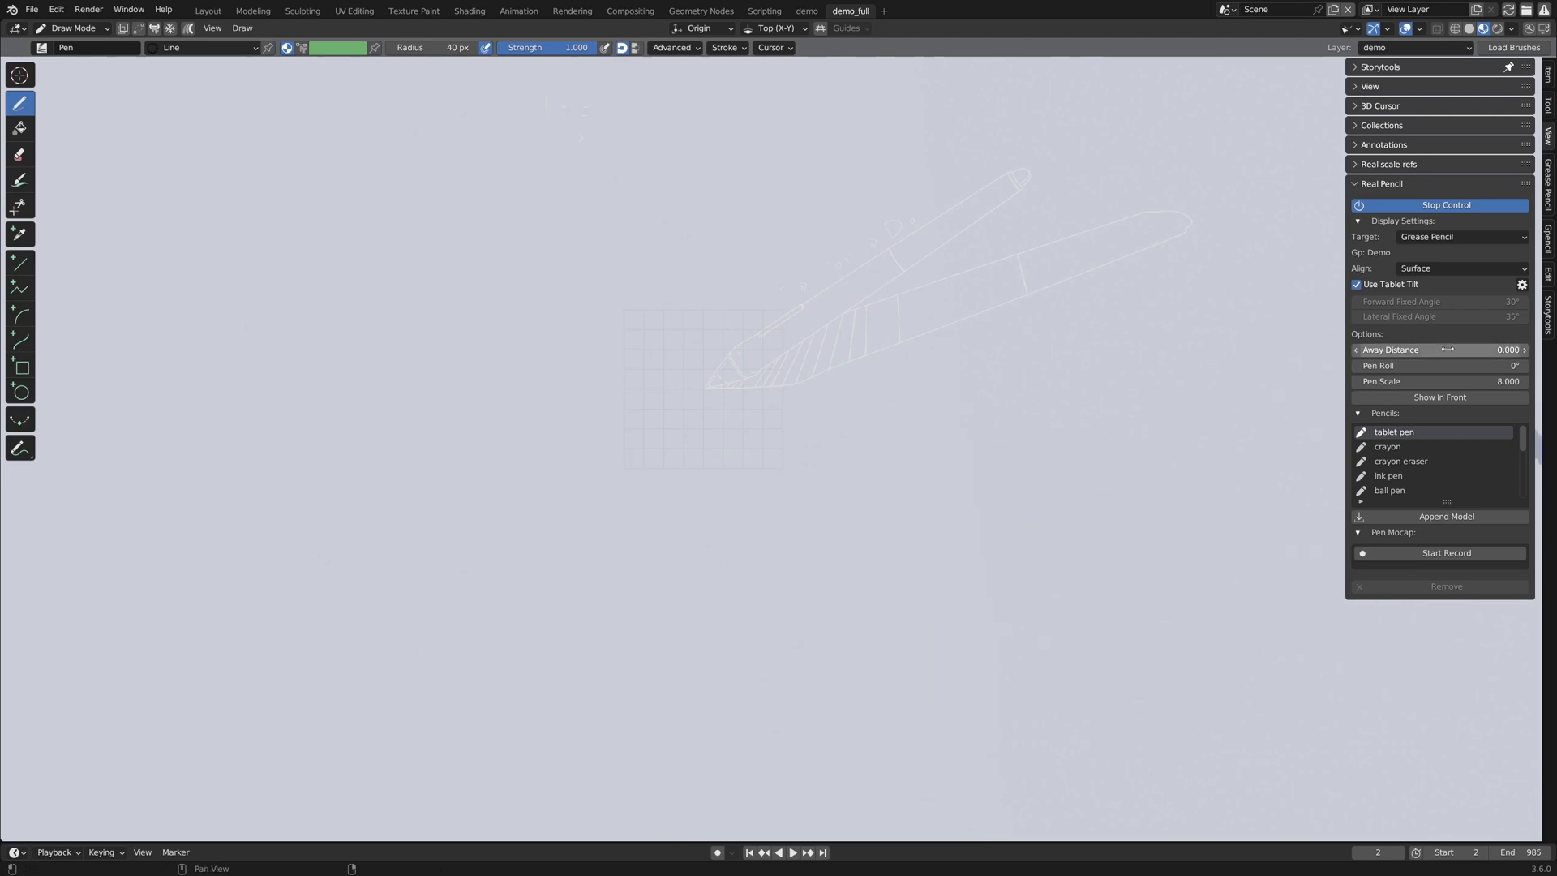
{"action": "left_click_drag", "start_coordinate": [1447, 349], "coordinate": [1458, 350]}
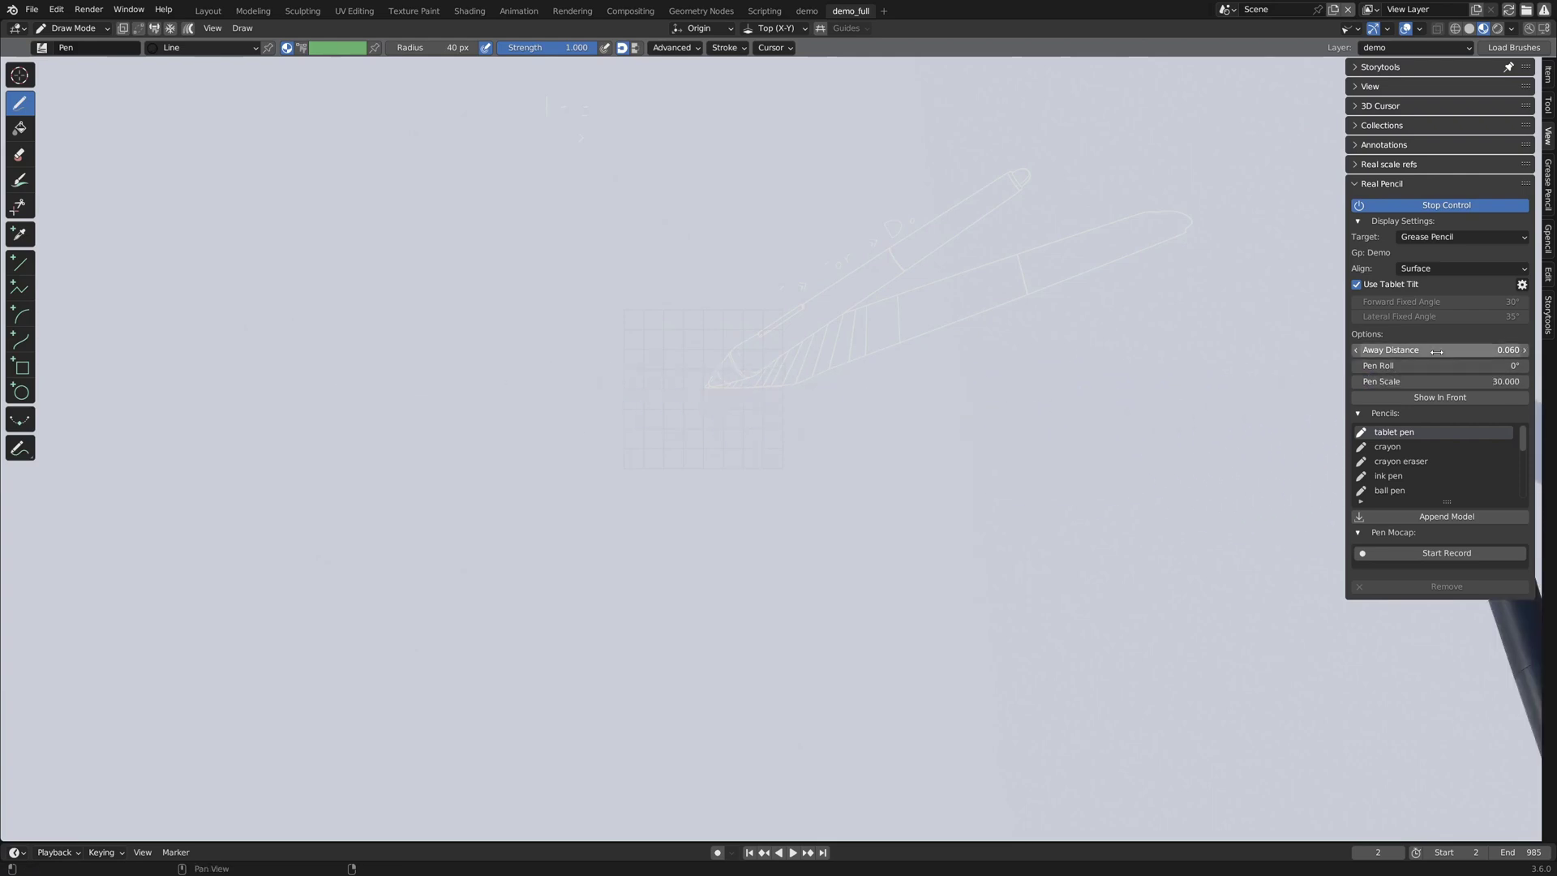
{"action": "mouse_move", "coordinate": [1381, 365]}
{"action": "left_mouse_down"}
{"action": "mouse_move", "coordinate": [903, 372]}
{"action": "mouse_move", "coordinate": [1144, 354]}
{"action": "mouse_move", "coordinate": [1522, 428]}
{"action": "left_mouse_up"}
{"action": "key", "text": "Escape"}
{"action": "left_click", "coordinate": [1360, 222]}
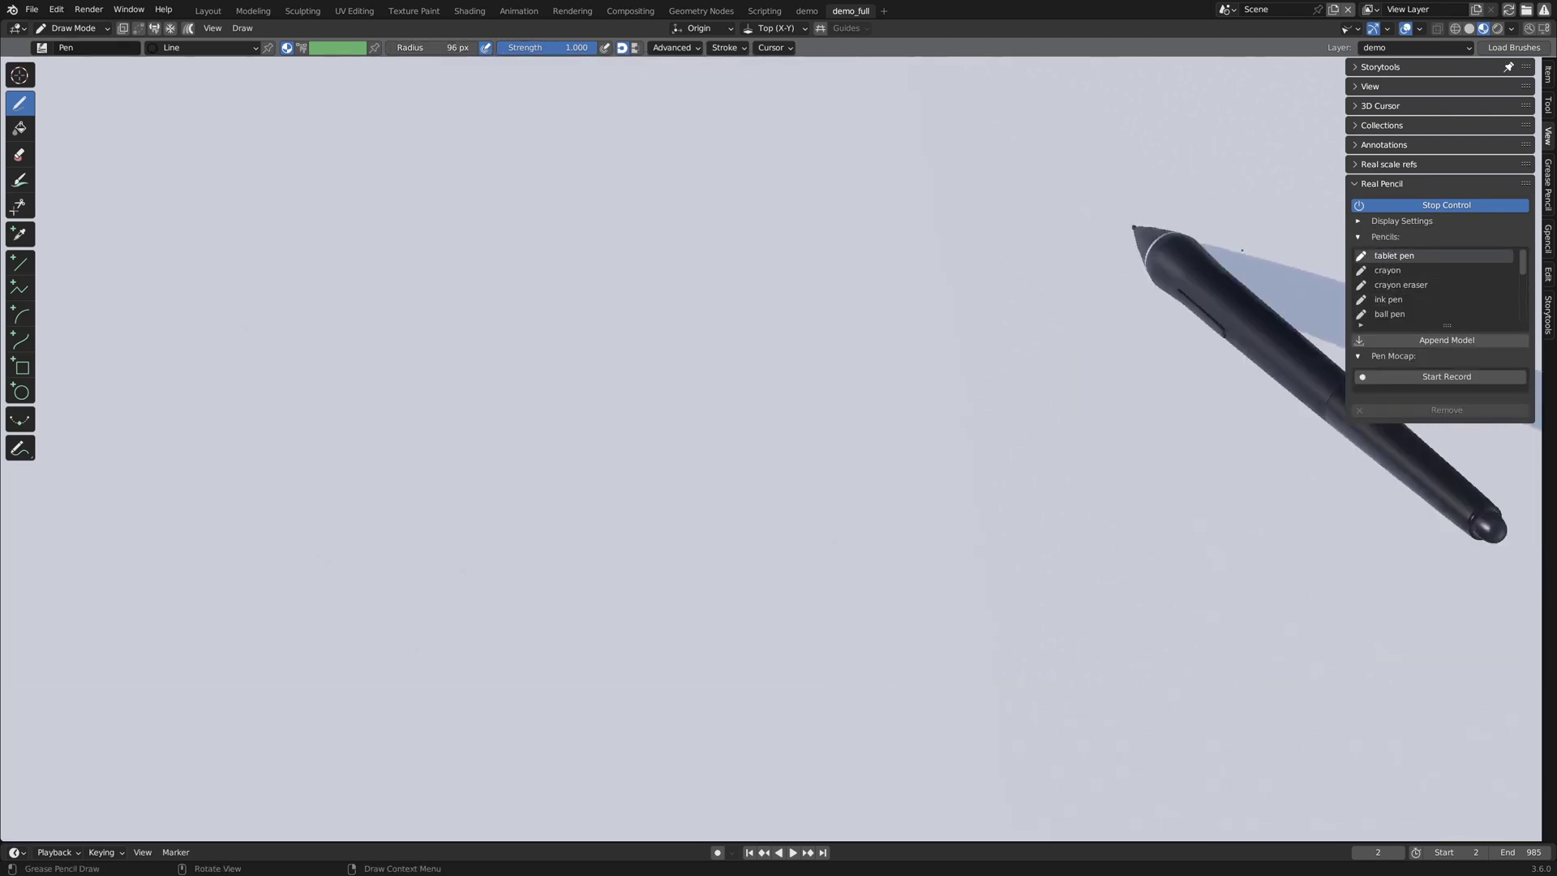
{"action": "left_click", "coordinate": [1389, 299]}
- Arm Record On Playback and record handwriting the word 'Recording' with a long underline
{"action": "left_click", "coordinate": [1403, 379]}
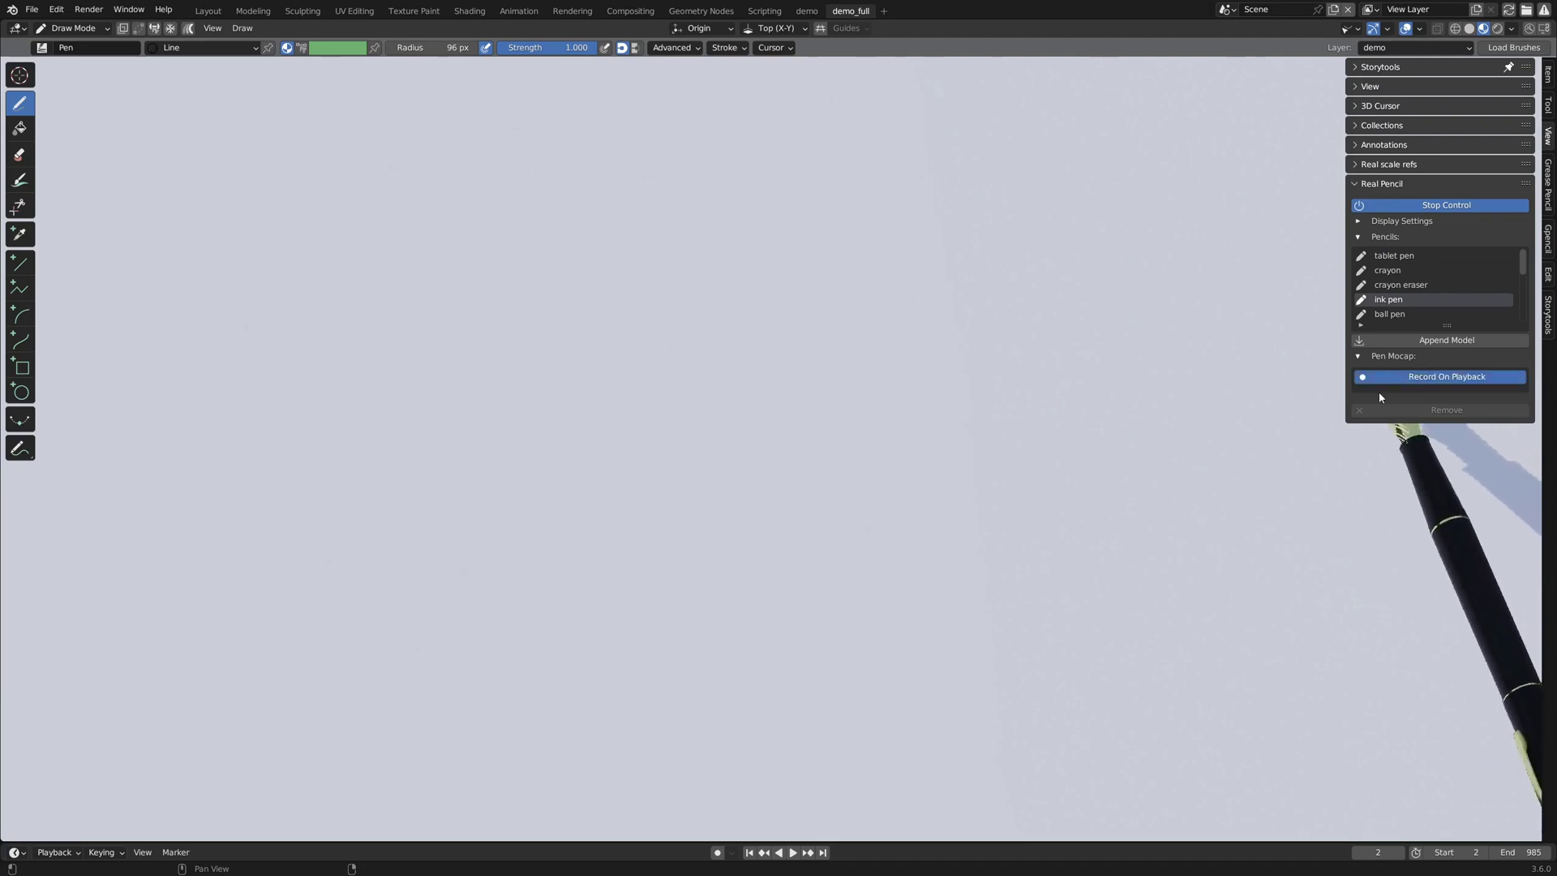
{"action": "left_click_drag", "start_coordinate": [686, 842], "coordinate": [696, 736]}
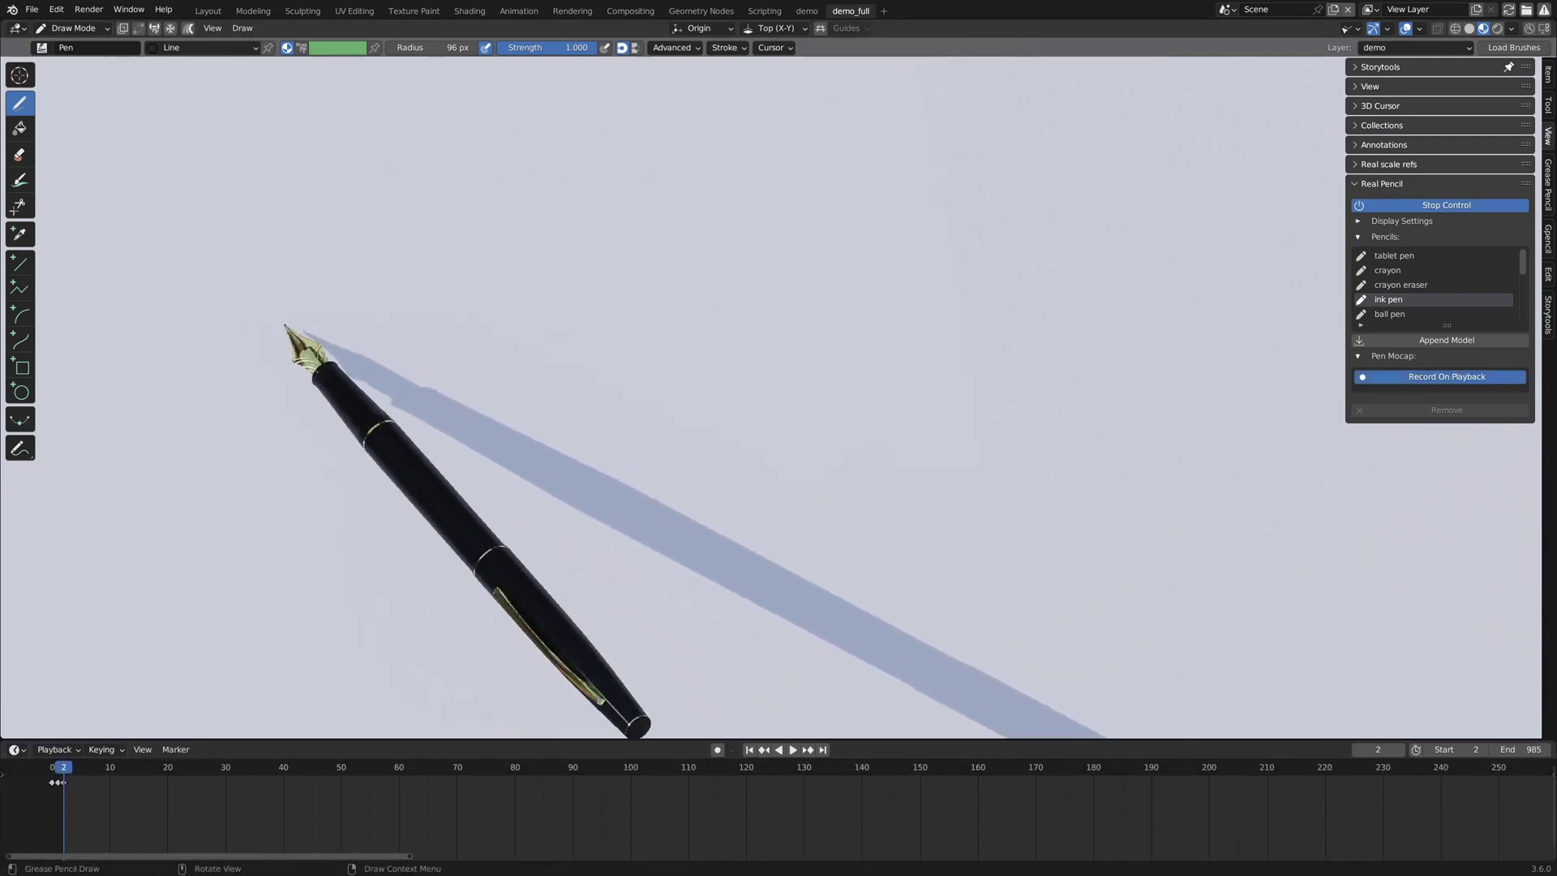
{"action": "key", "text": "space"}
{"action": "mouse_move", "coordinate": [251, 389]}
{"action": "left_mouse_down"}
{"action": "mouse_move", "coordinate": [267, 295]}
{"action": "mouse_move", "coordinate": [338, 353]}
{"action": "mouse_move", "coordinate": [341, 396]}
{"action": "mouse_move", "coordinate": [406, 397]}
{"action": "left_mouse_up"}
{"action": "mouse_move", "coordinate": [477, 357]}
{"action": "left_mouse_down"}
{"action": "mouse_move", "coordinate": [540, 388]}
{"action": "mouse_move", "coordinate": [591, 382]}
{"action": "mouse_move", "coordinate": [641, 362]}
{"action": "left_mouse_up"}
{"action": "mouse_move", "coordinate": [639, 259]}
{"action": "left_mouse_down"}
{"action": "mouse_move", "coordinate": [639, 374]}
{"action": "mouse_move", "coordinate": [679, 362]}
{"action": "mouse_move", "coordinate": [703, 394]}
{"action": "mouse_move", "coordinate": [782, 366]}
{"action": "mouse_move", "coordinate": [727, 456]}
{"action": "mouse_move", "coordinate": [812, 403]}
{"action": "mouse_move", "coordinate": [864, 396]}
{"action": "left_mouse_up"}
{"action": "left_click_drag", "start_coordinate": [256, 462], "coordinate": [916, 440]}
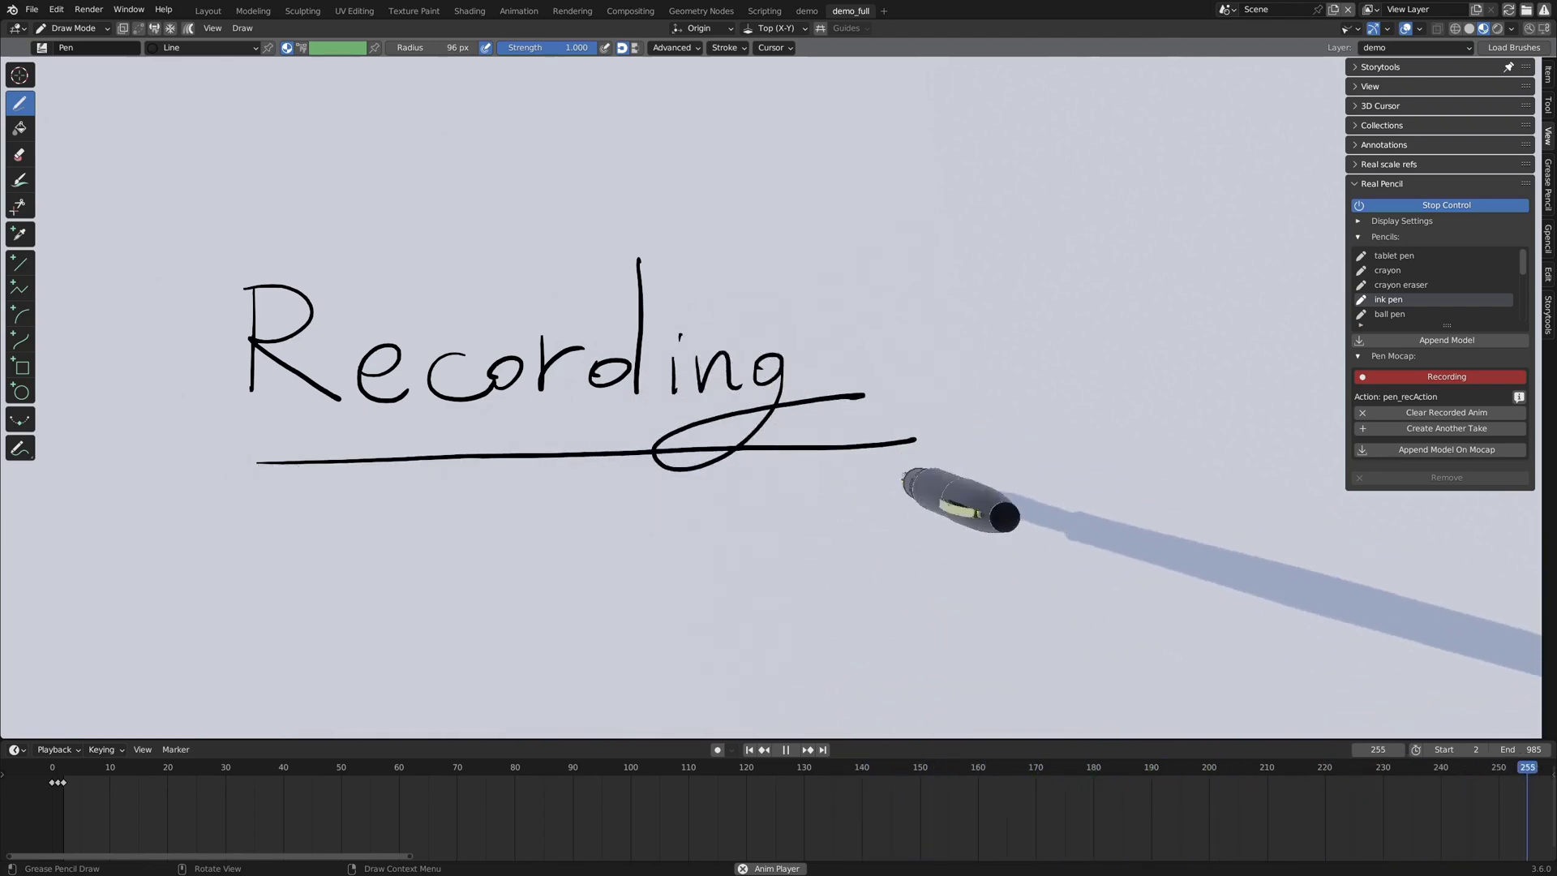
{"action": "key", "text": "space"}
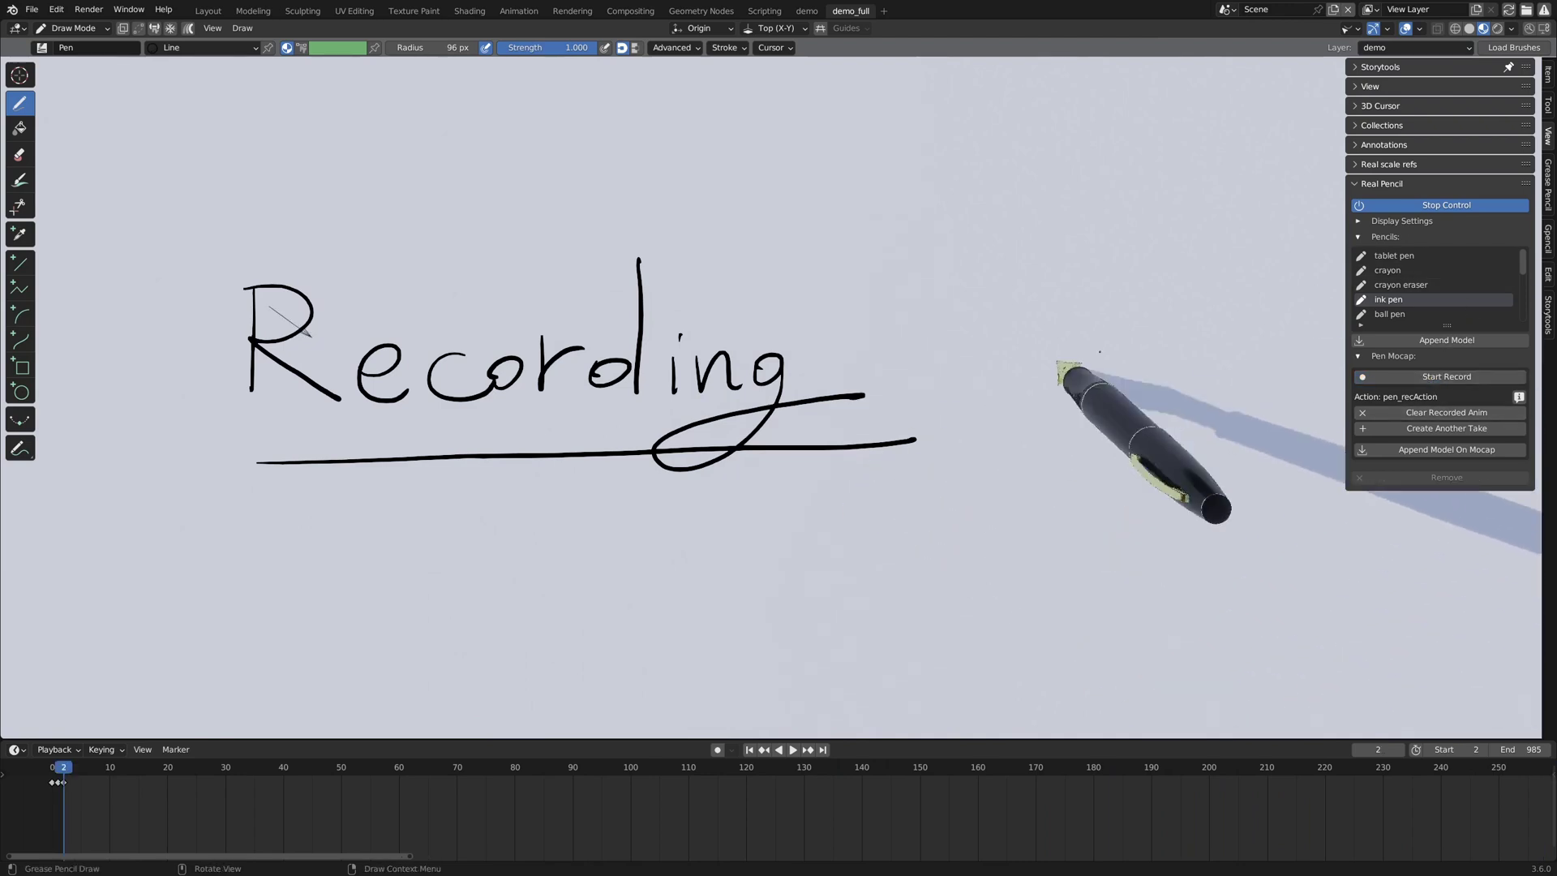
- Play the pen_recAction take, stop it, then replay it
{"action": "key", "text": "space"}
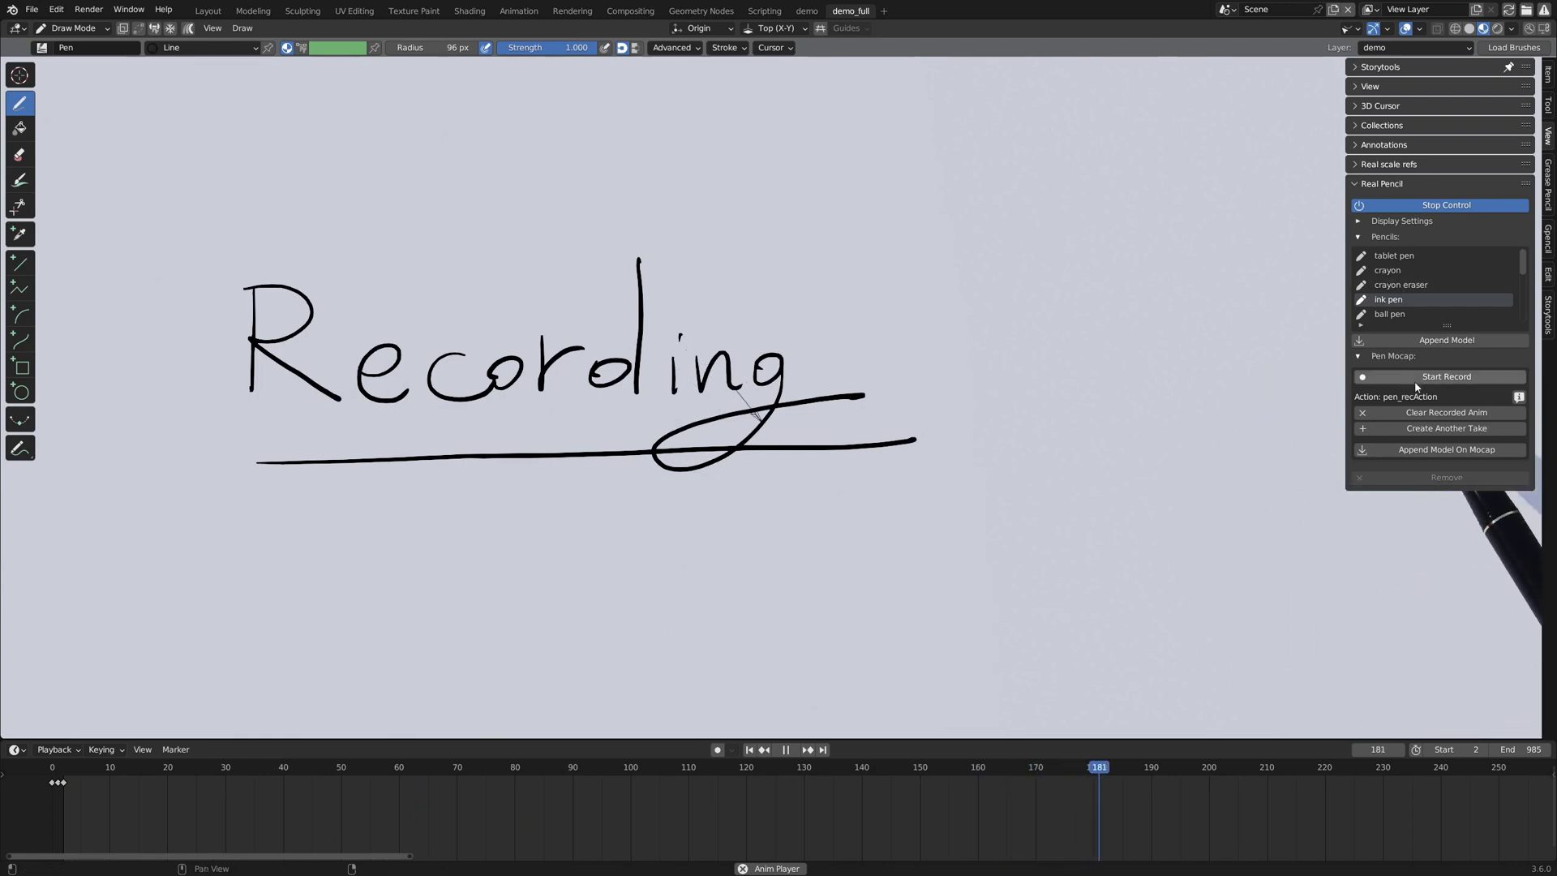
{"action": "key", "text": "space"}
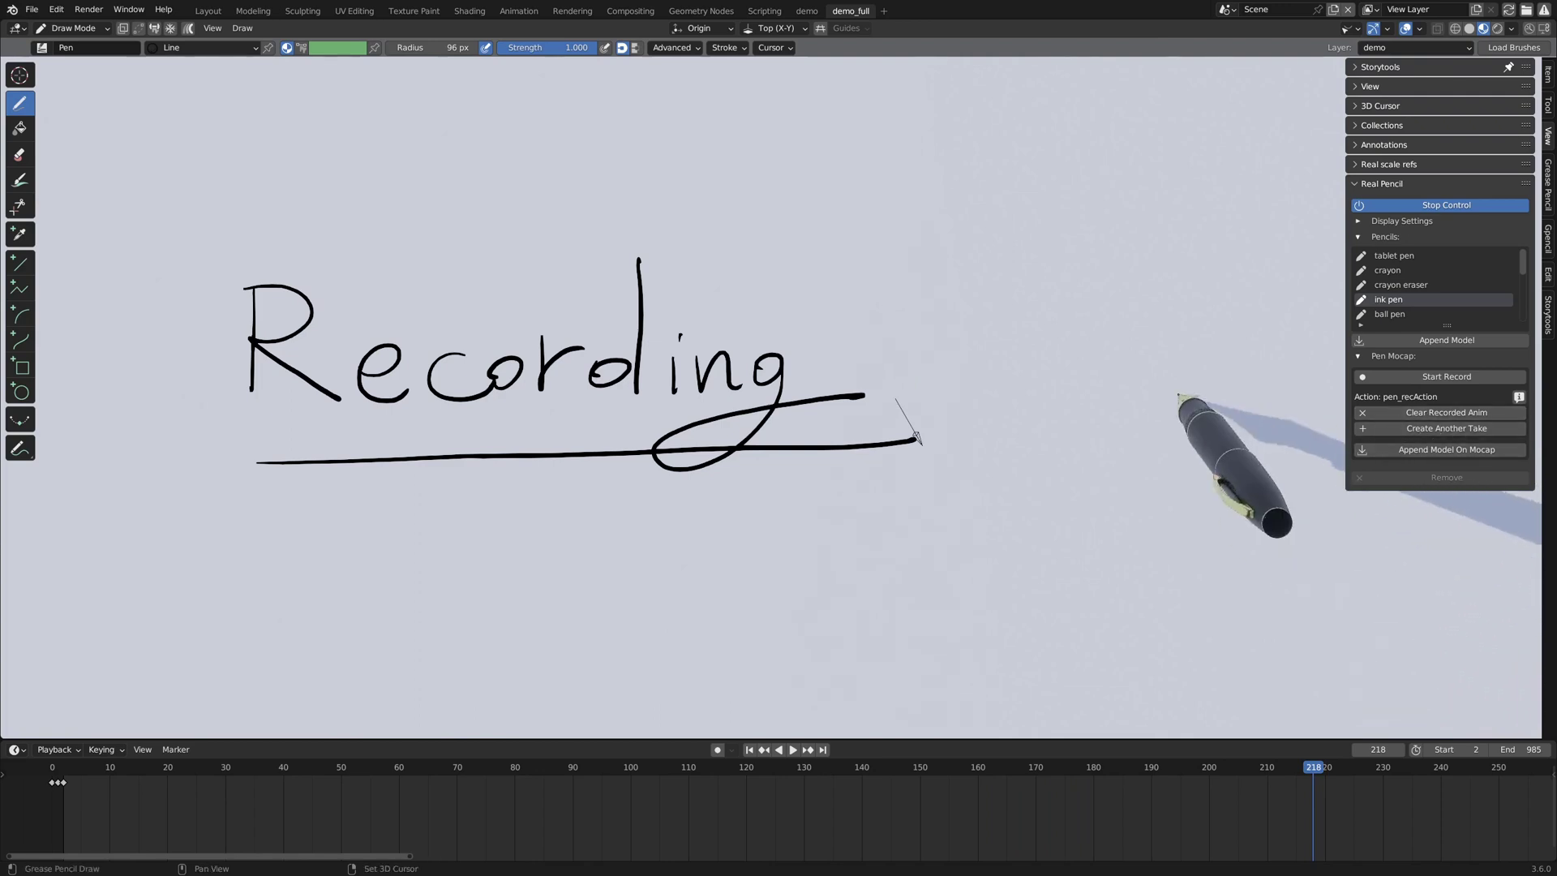
{"action": "key", "text": "space"}
- Append the crayon model on the mocap, then swap it for the ink pen
{"action": "left_click", "coordinate": [1408, 270]}
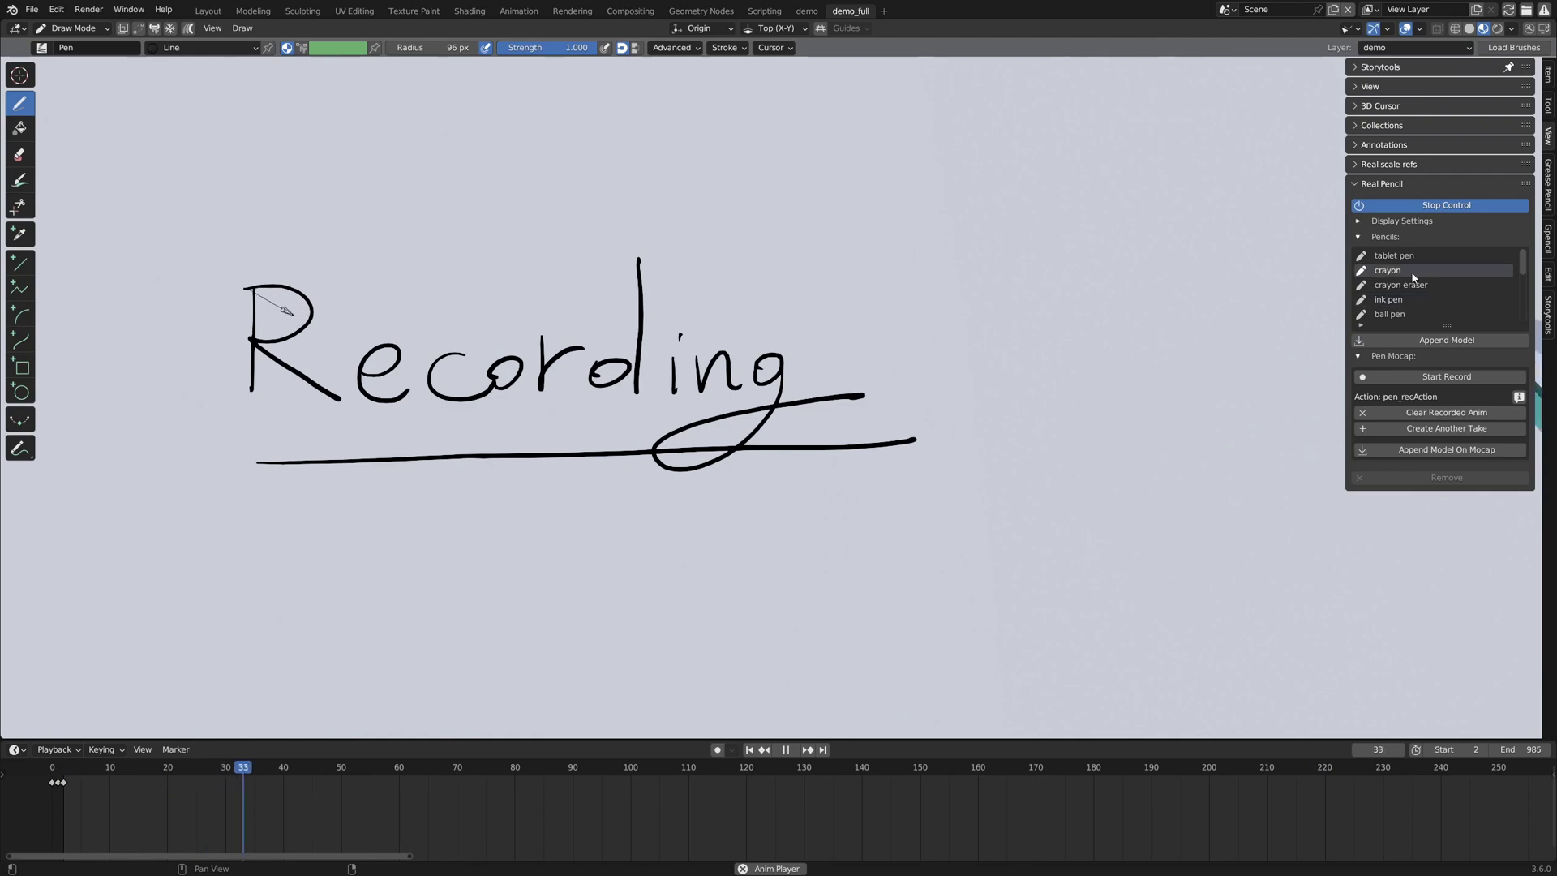
{"action": "left_click", "coordinate": [1435, 450]}
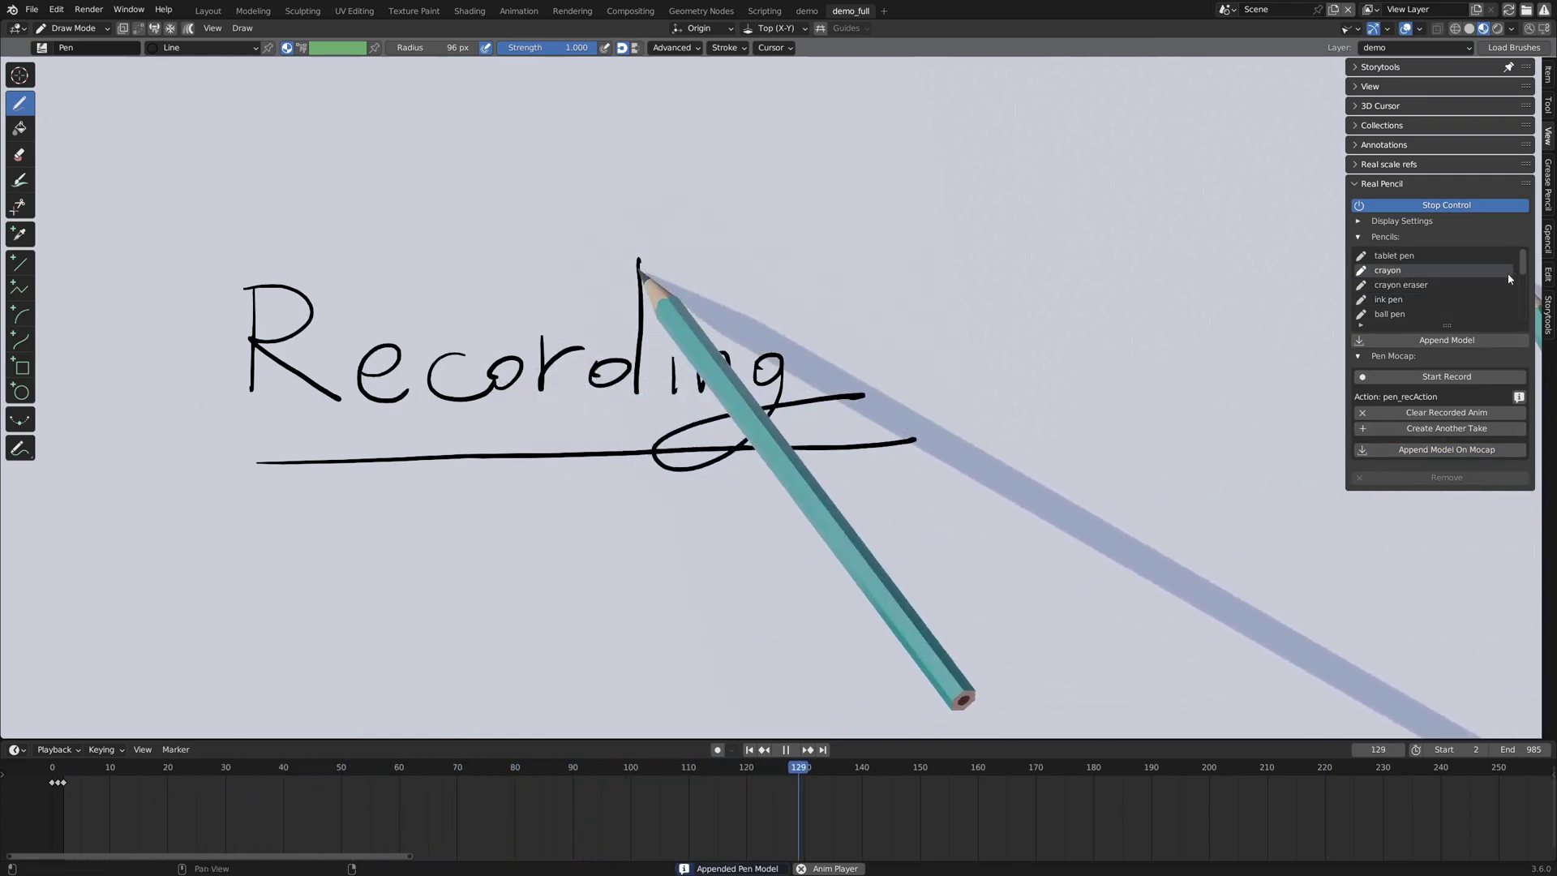
{"action": "left_click", "coordinate": [1468, 299]}
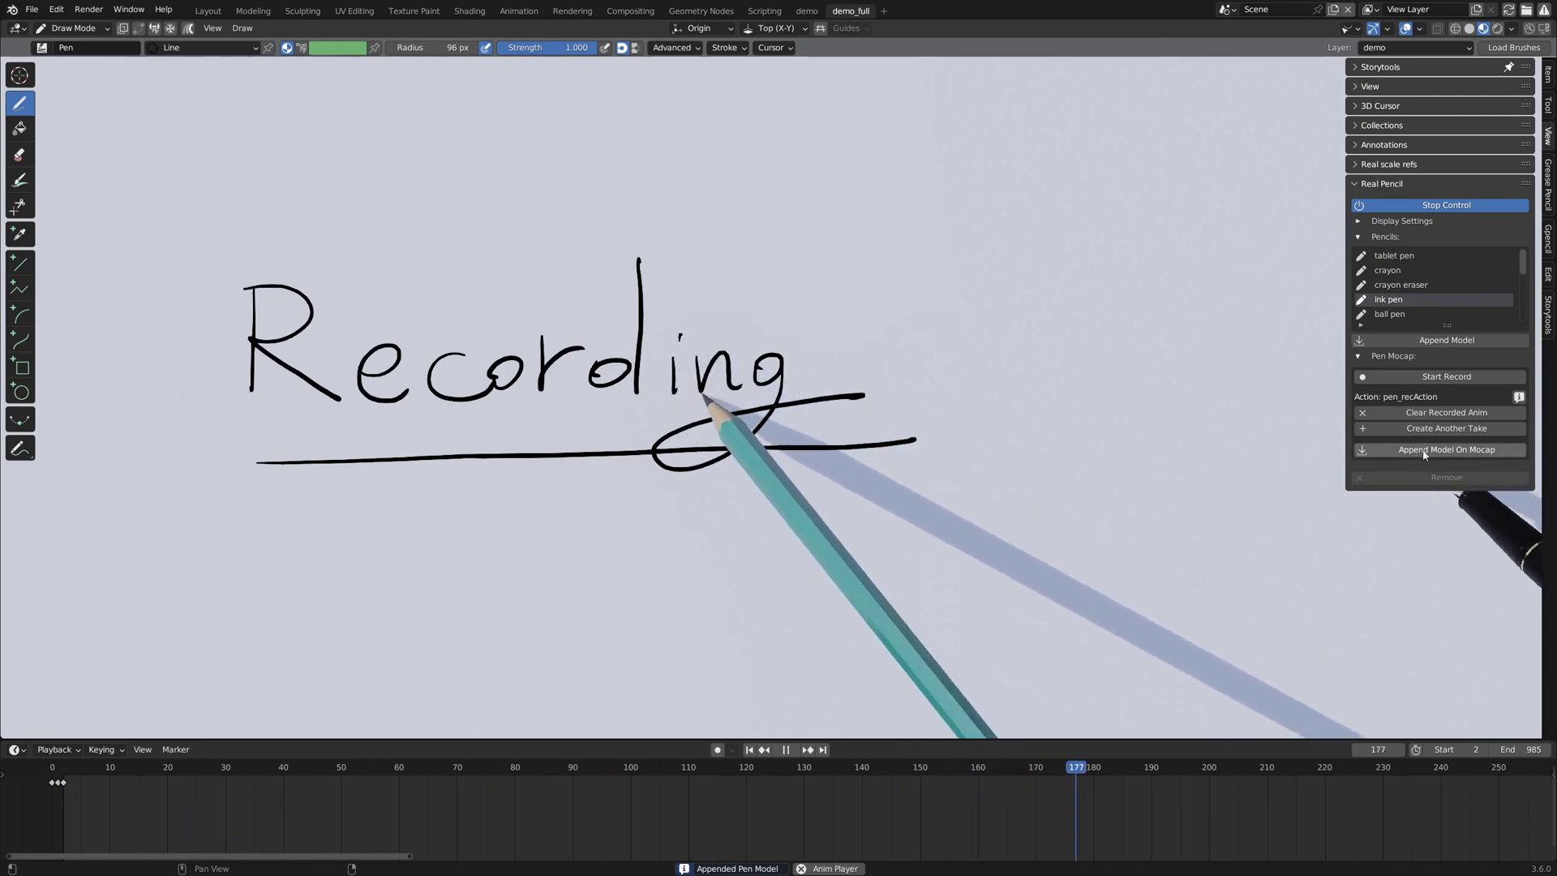
{"action": "left_click", "coordinate": [1408, 314]}
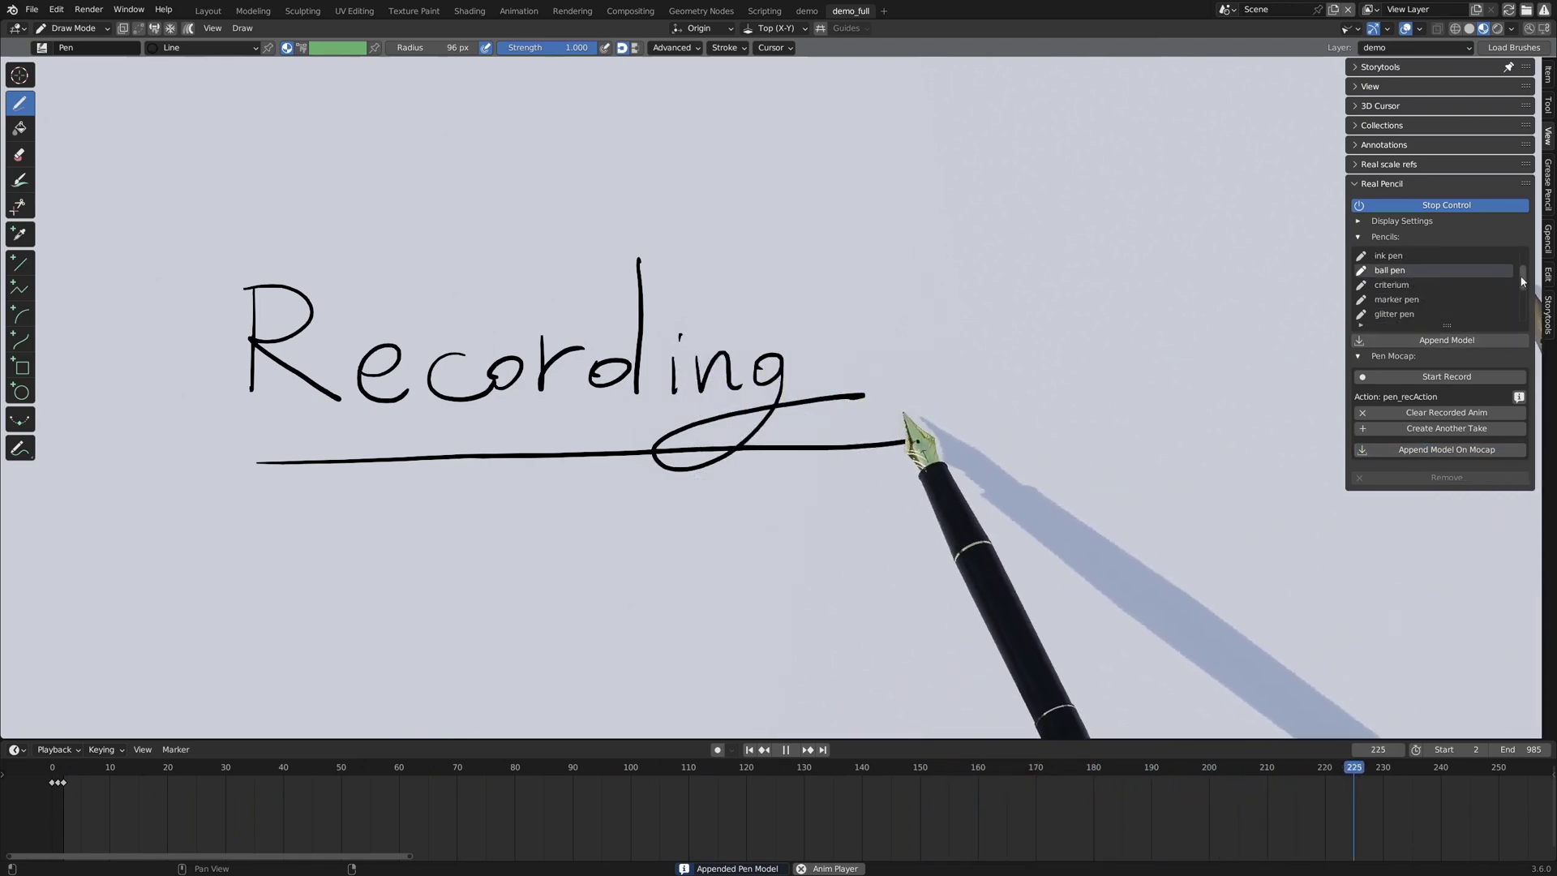
- Jump to the animation start and append the feather quill pen on the mocap
{"action": "scroll", "coordinate": [1427, 296], "scroll_direction": "down", "scroll_amount": 3}
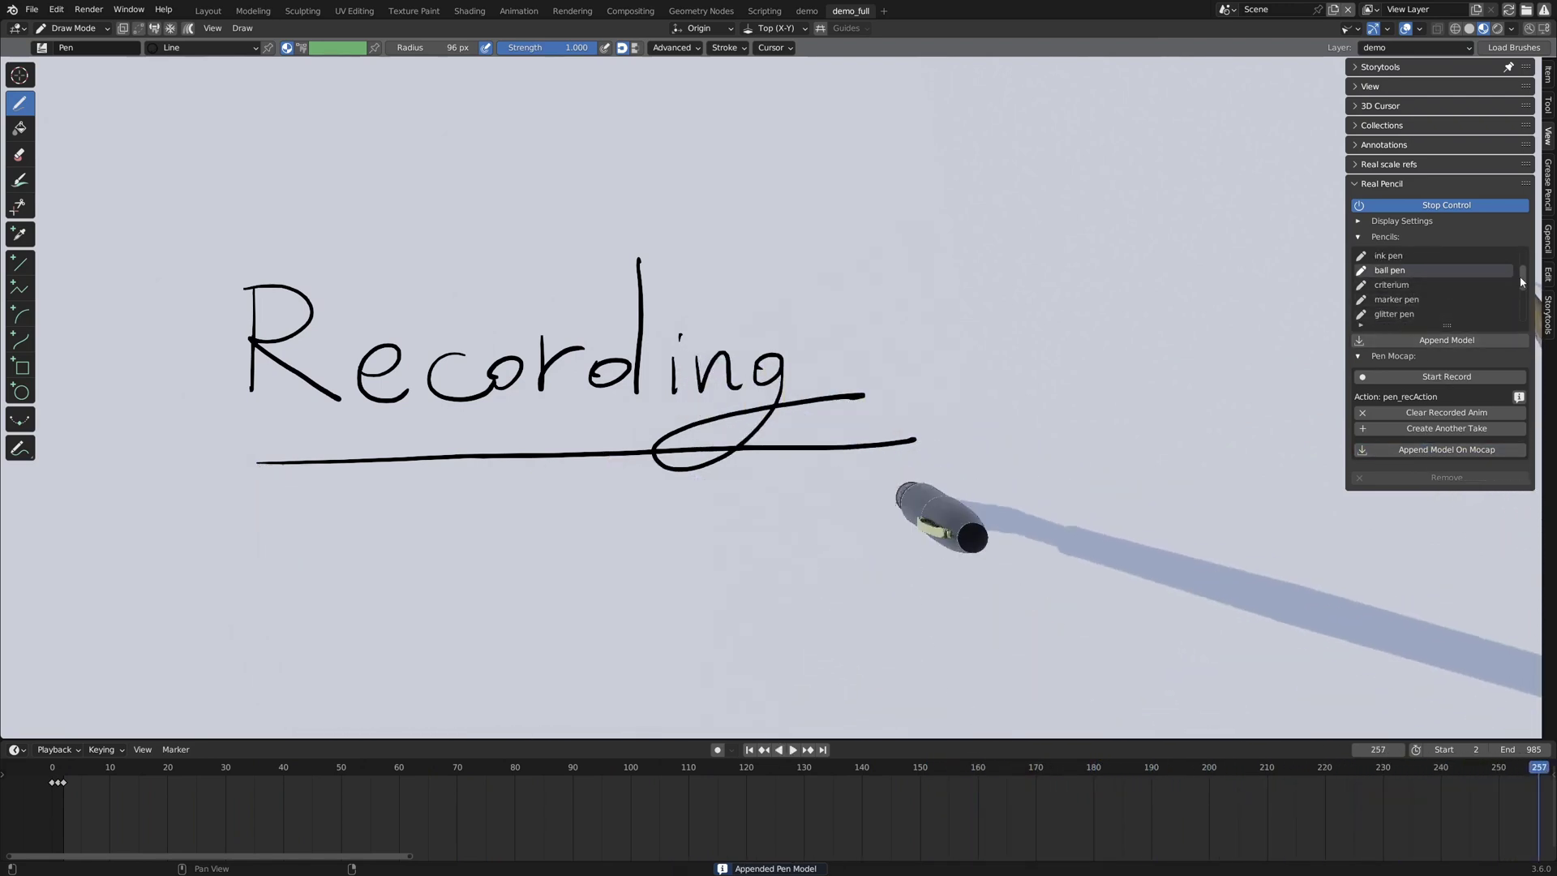
{"action": "key", "text": "shift+Left"}
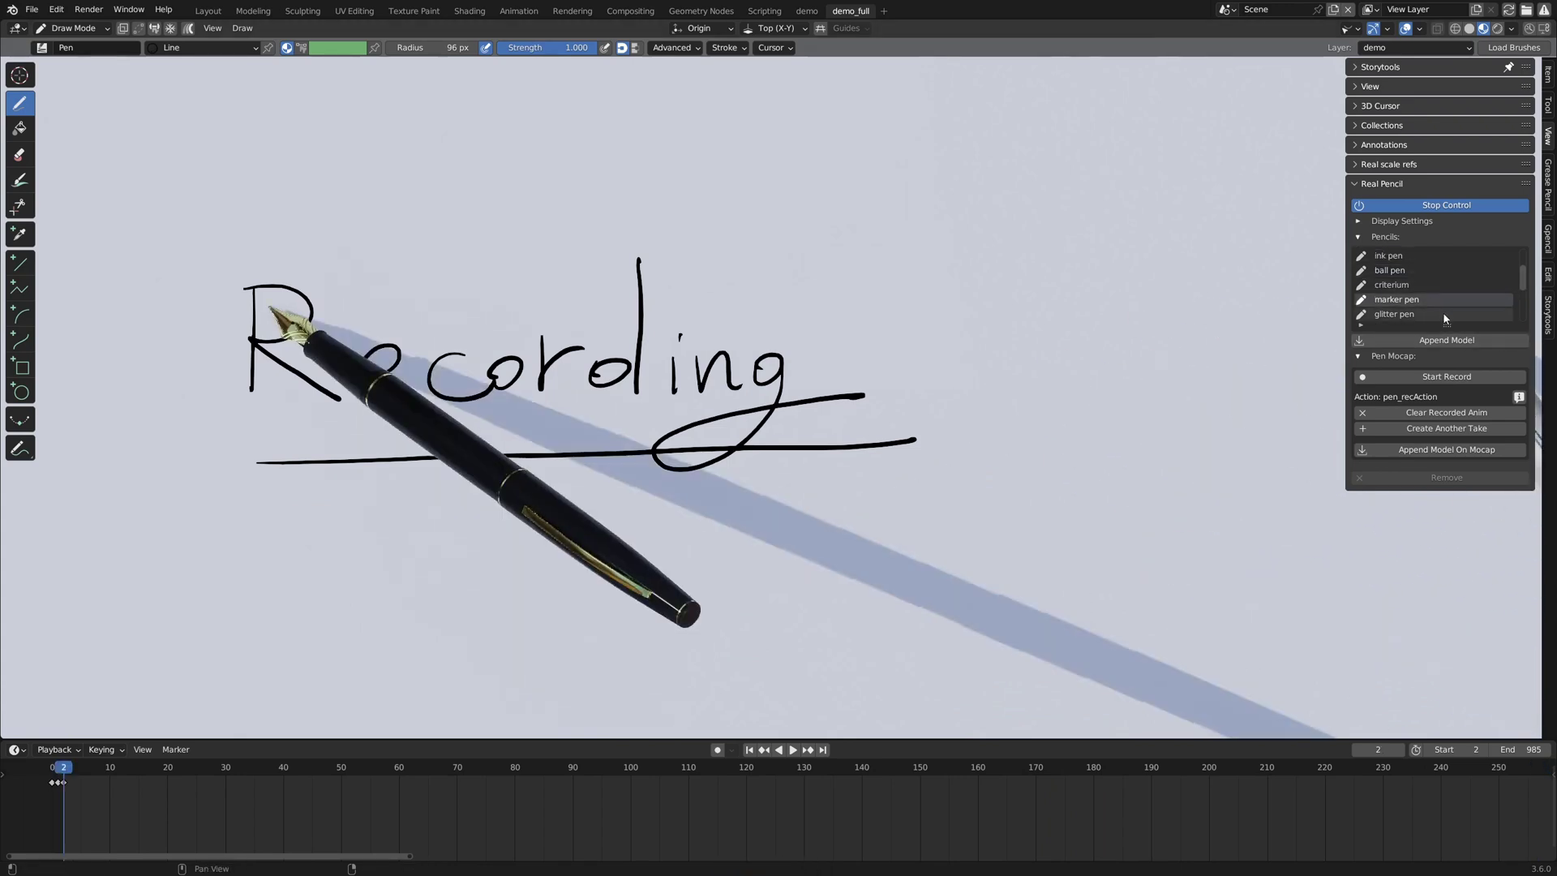
{"action": "left_click", "coordinate": [1448, 450]}
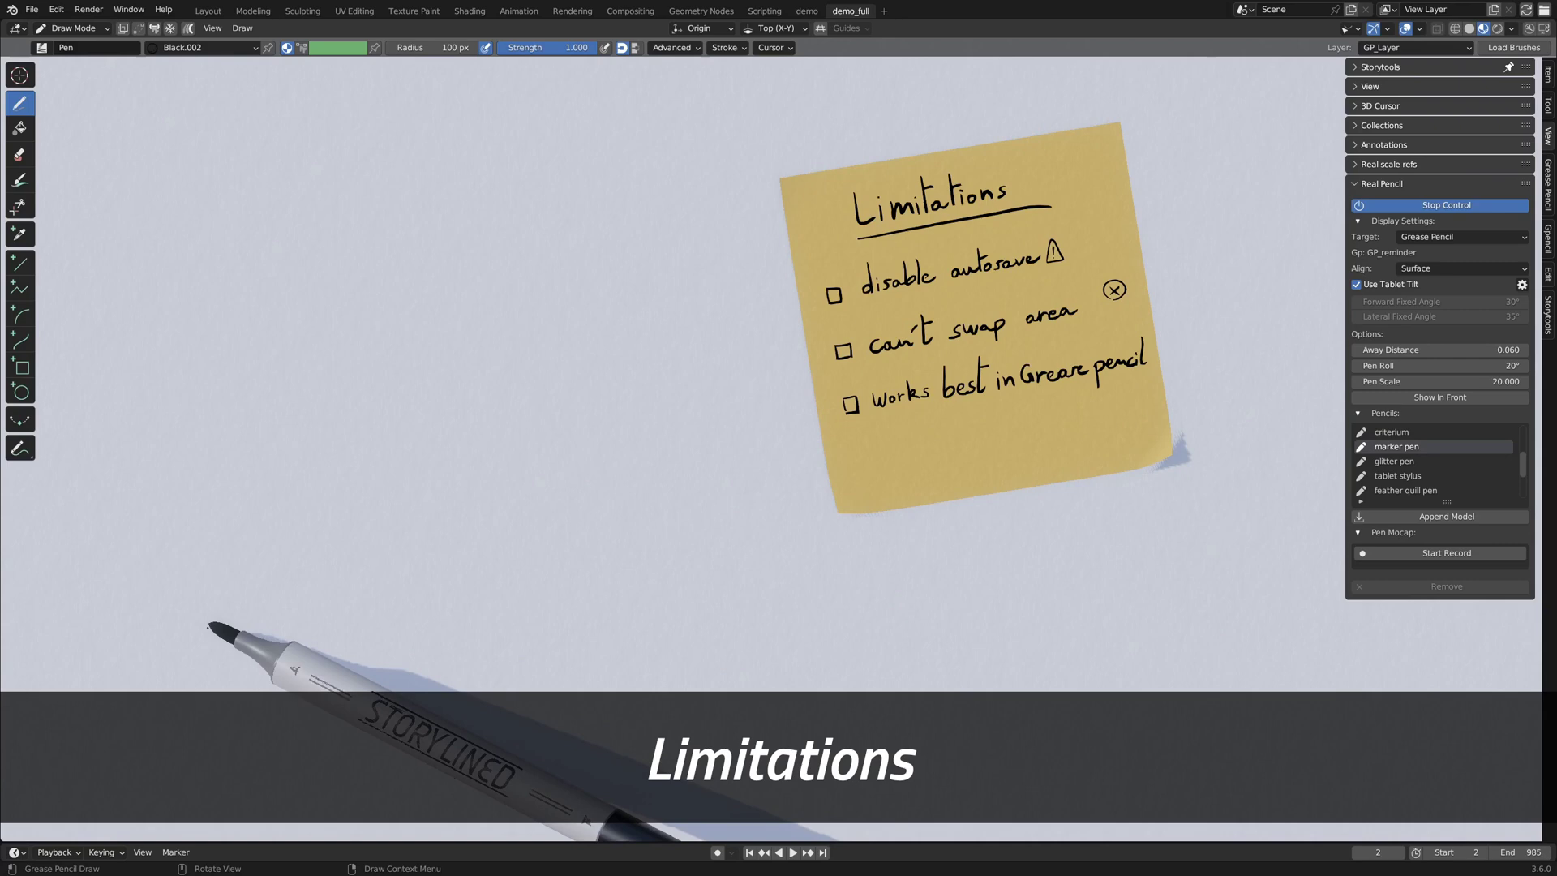
- Draw a looping arrow, tick the autosave, swap-area and Grease pencil boxes, and underline the last
{"action": "mouse_move", "coordinate": [192, 673]}
{"action": "left_mouse_down"}
{"action": "mouse_move", "coordinate": [449, 424]}
{"action": "mouse_move", "coordinate": [329, 579]}
{"action": "mouse_move", "coordinate": [633, 357]}
{"action": "mouse_move", "coordinate": [616, 418]}
{"action": "left_mouse_up"}
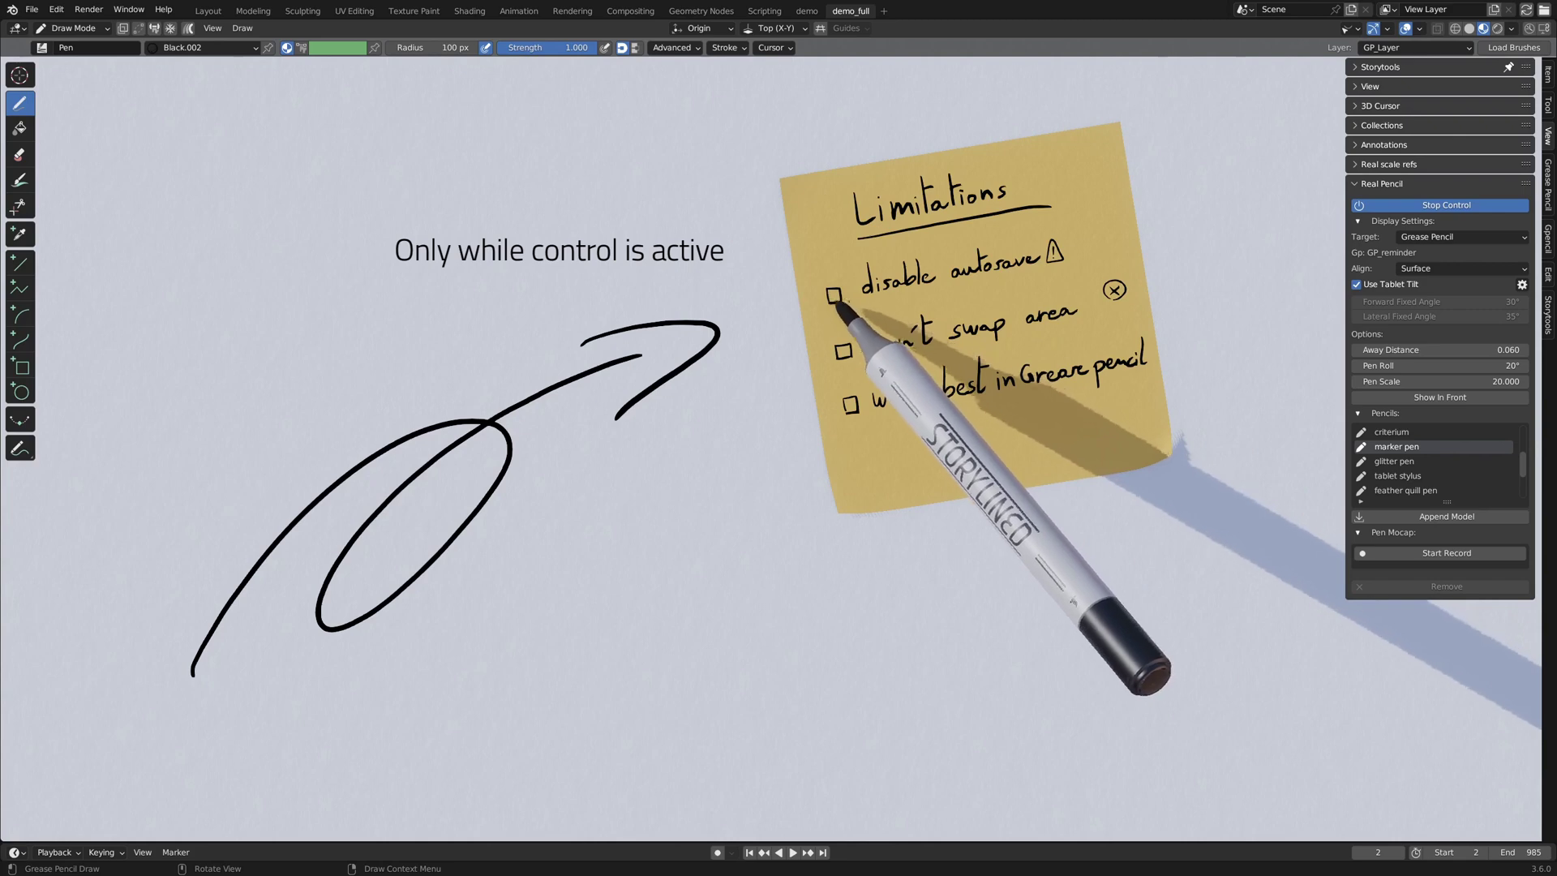
{"action": "left_click_drag", "start_coordinate": [827, 286], "coordinate": [843, 277]}
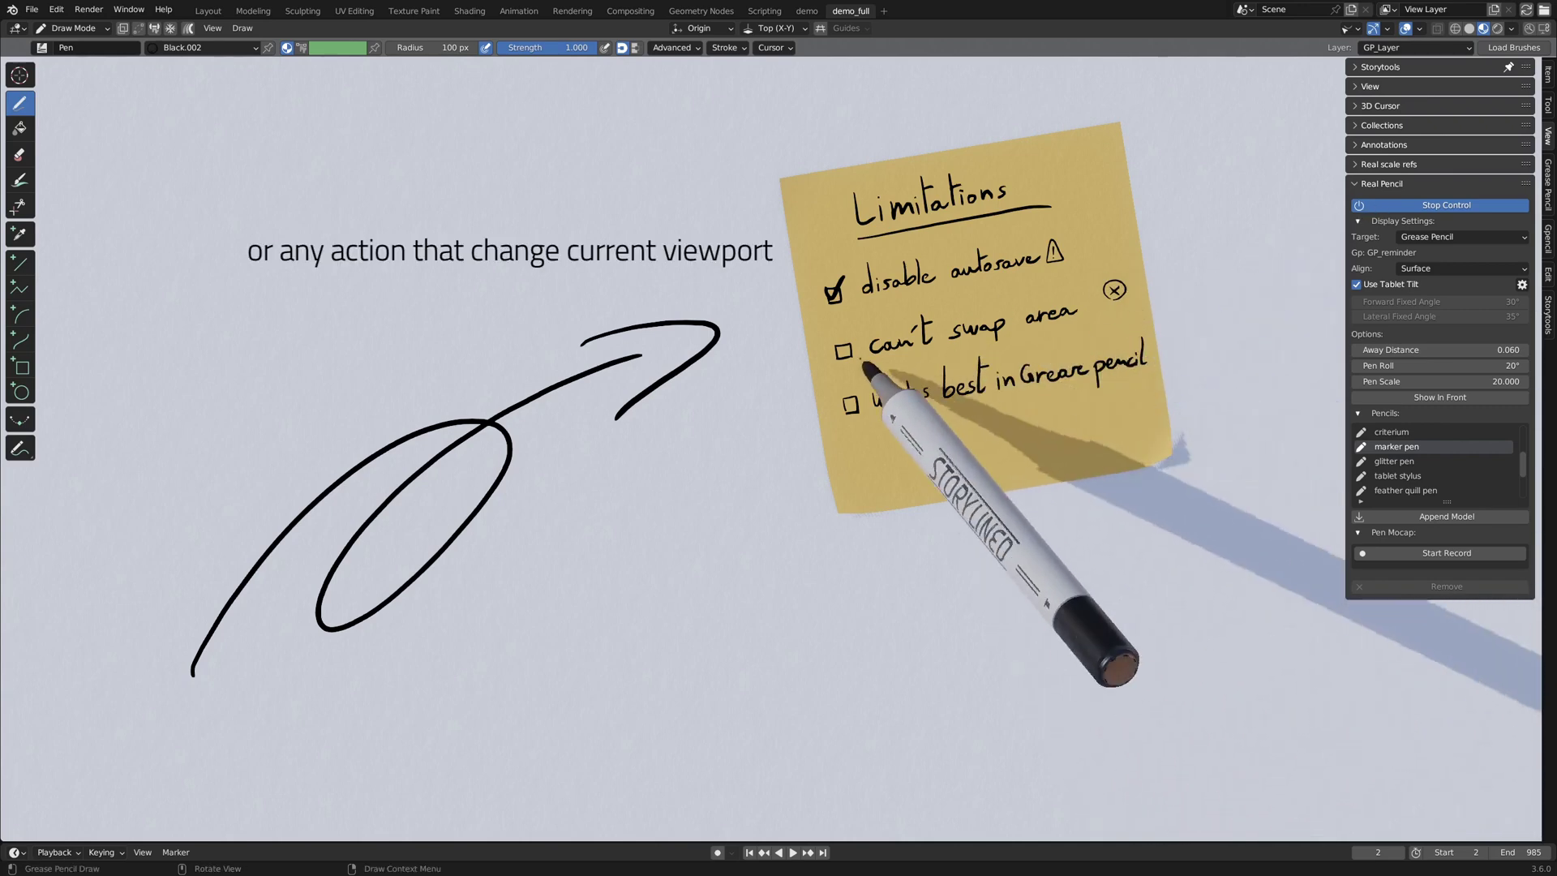
{"action": "left_click_drag", "start_coordinate": [837, 345], "coordinate": [863, 327]}
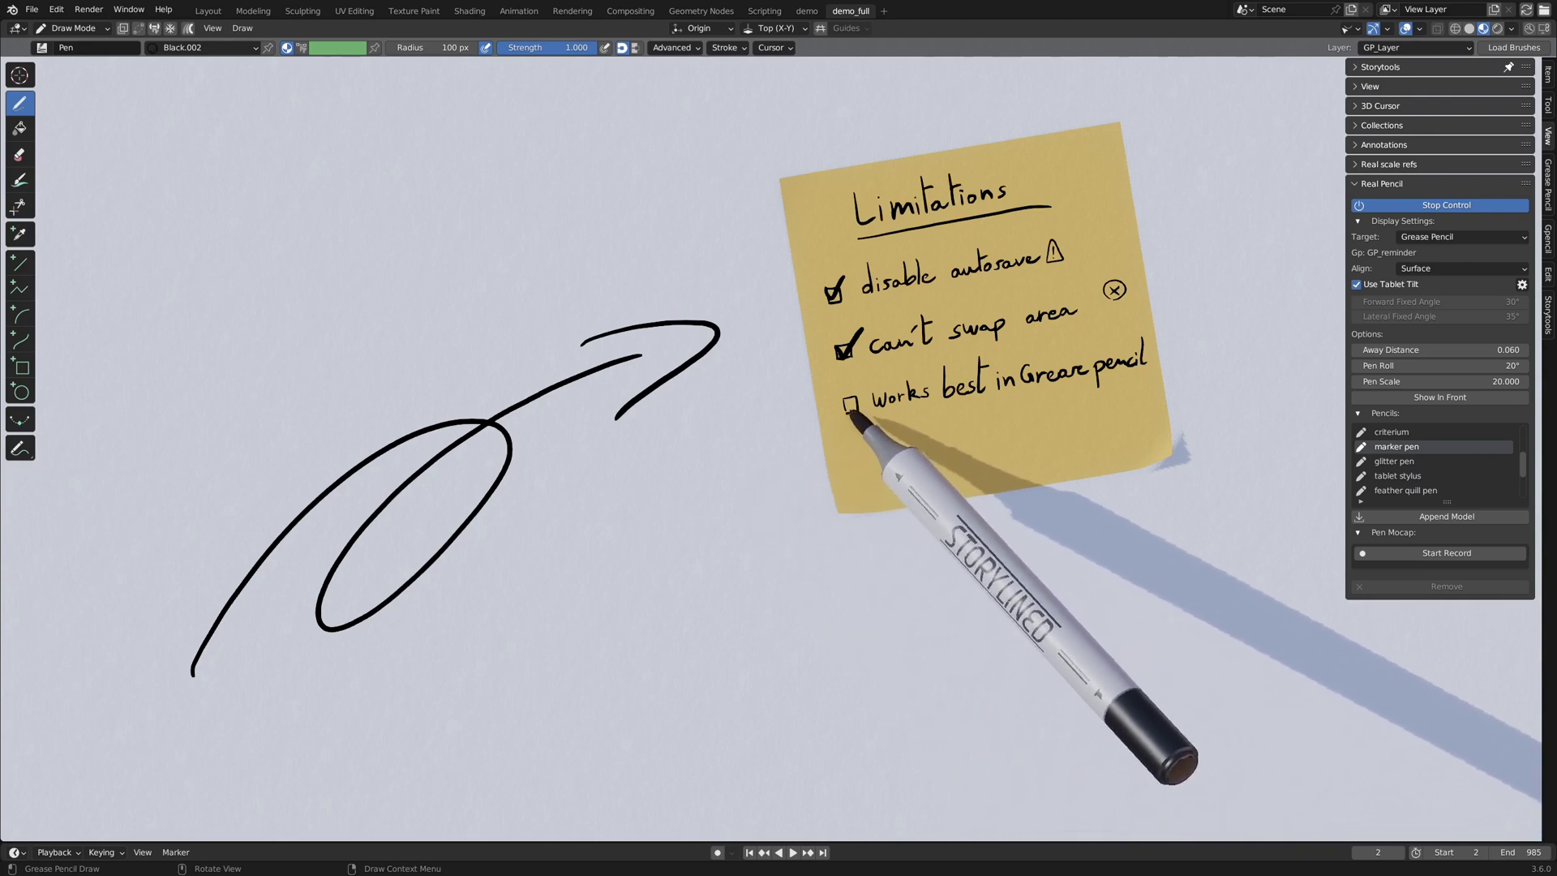
{"action": "left_click_drag", "start_coordinate": [847, 403], "coordinate": [874, 374]}
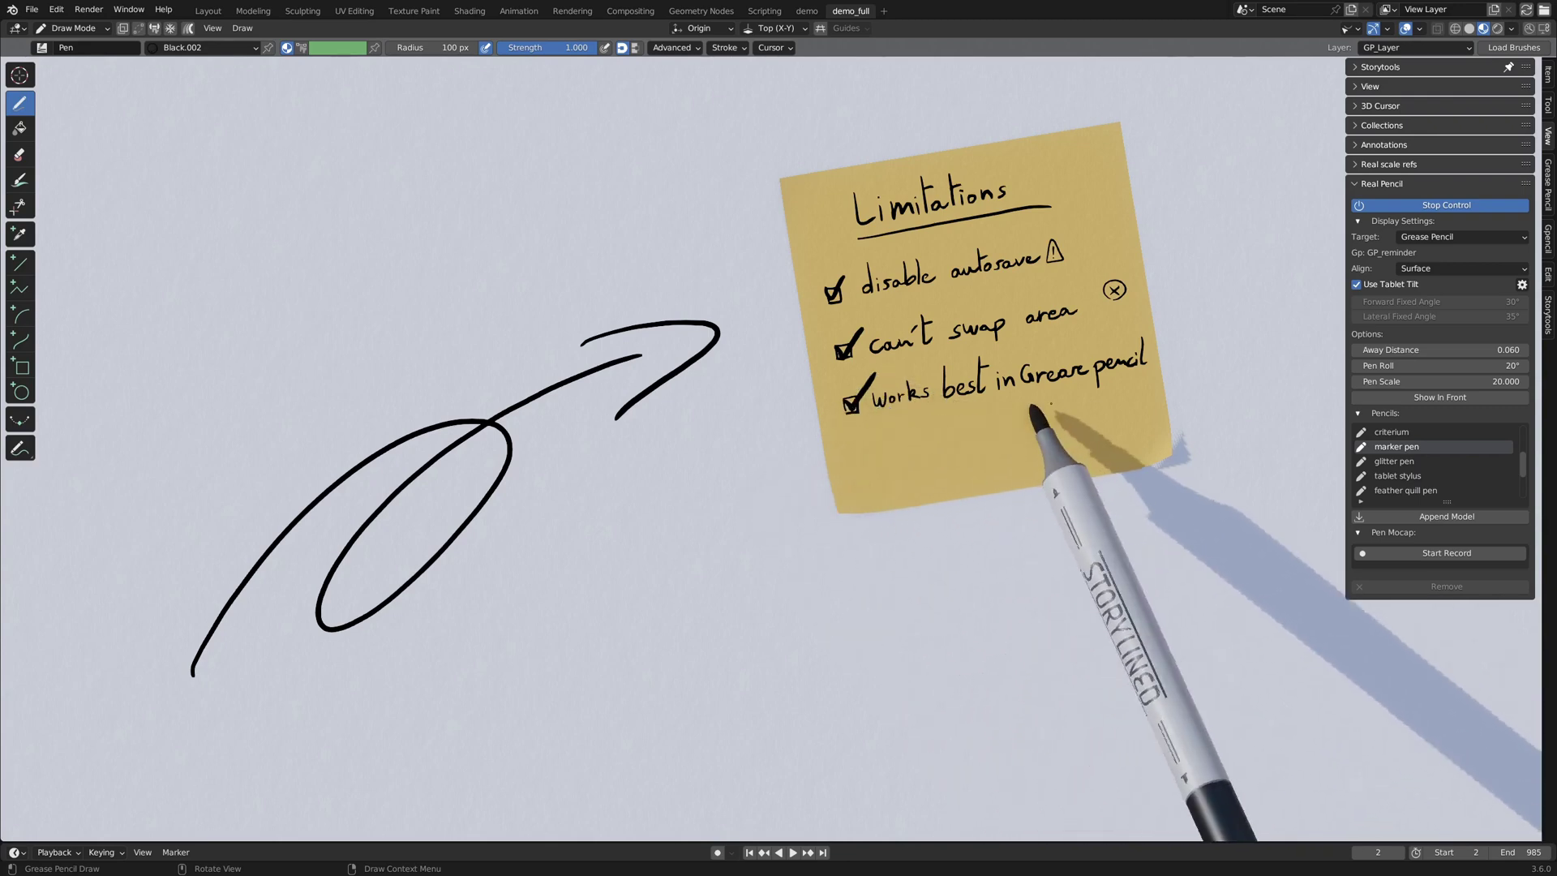
{"action": "left_click_drag", "start_coordinate": [882, 443], "coordinate": [1168, 390]}
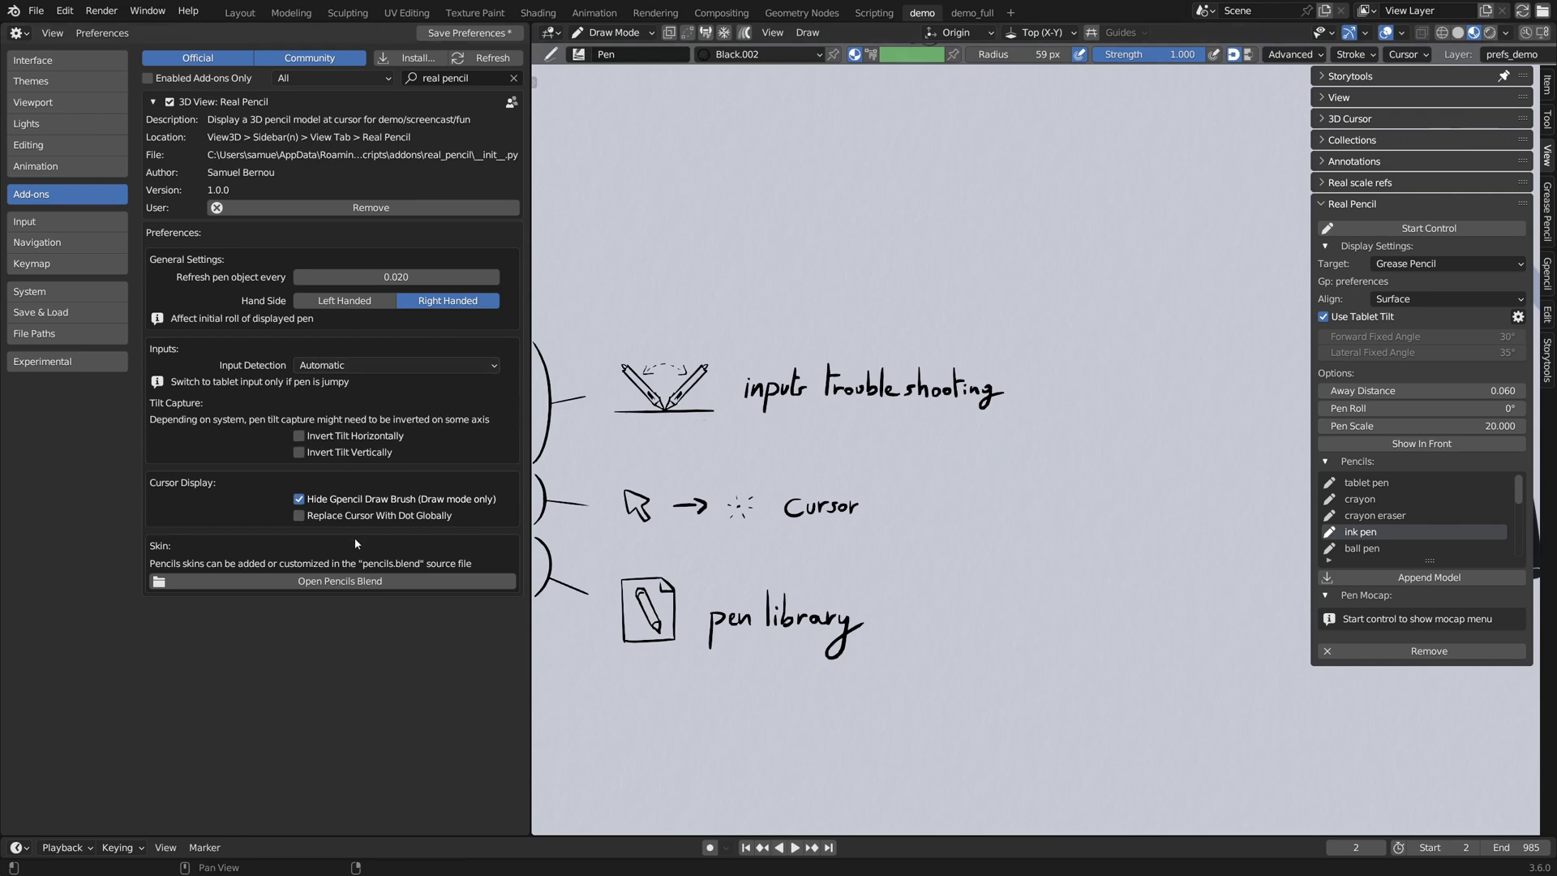
- Open the add-on's sources folder and load pencils.blend
{"action": "left_click", "coordinate": [301, 586]}
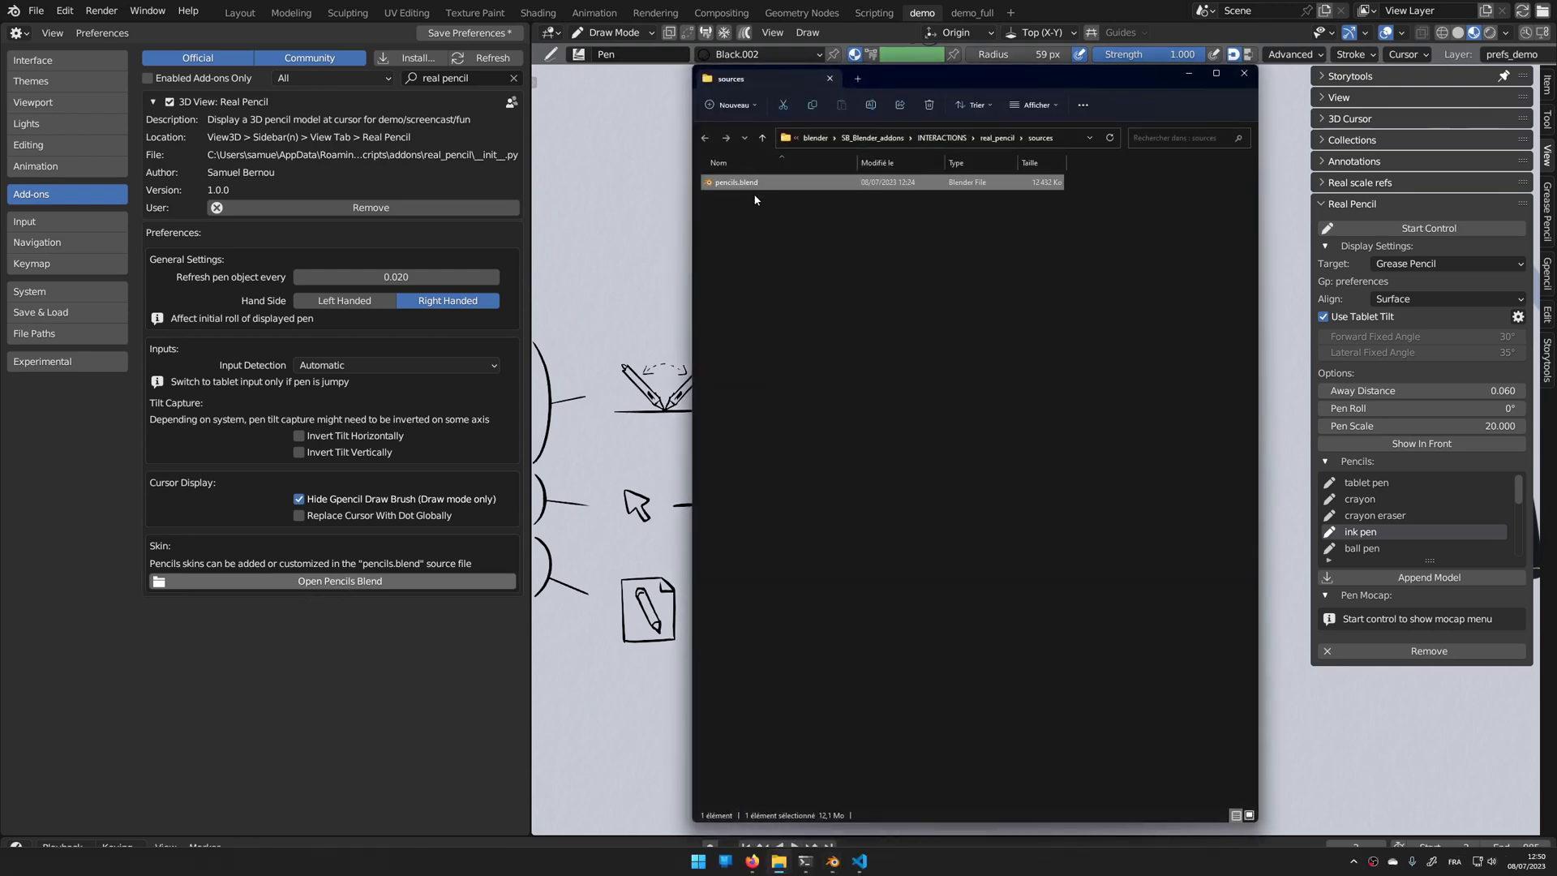
{"action": "key", "text": "Return"}
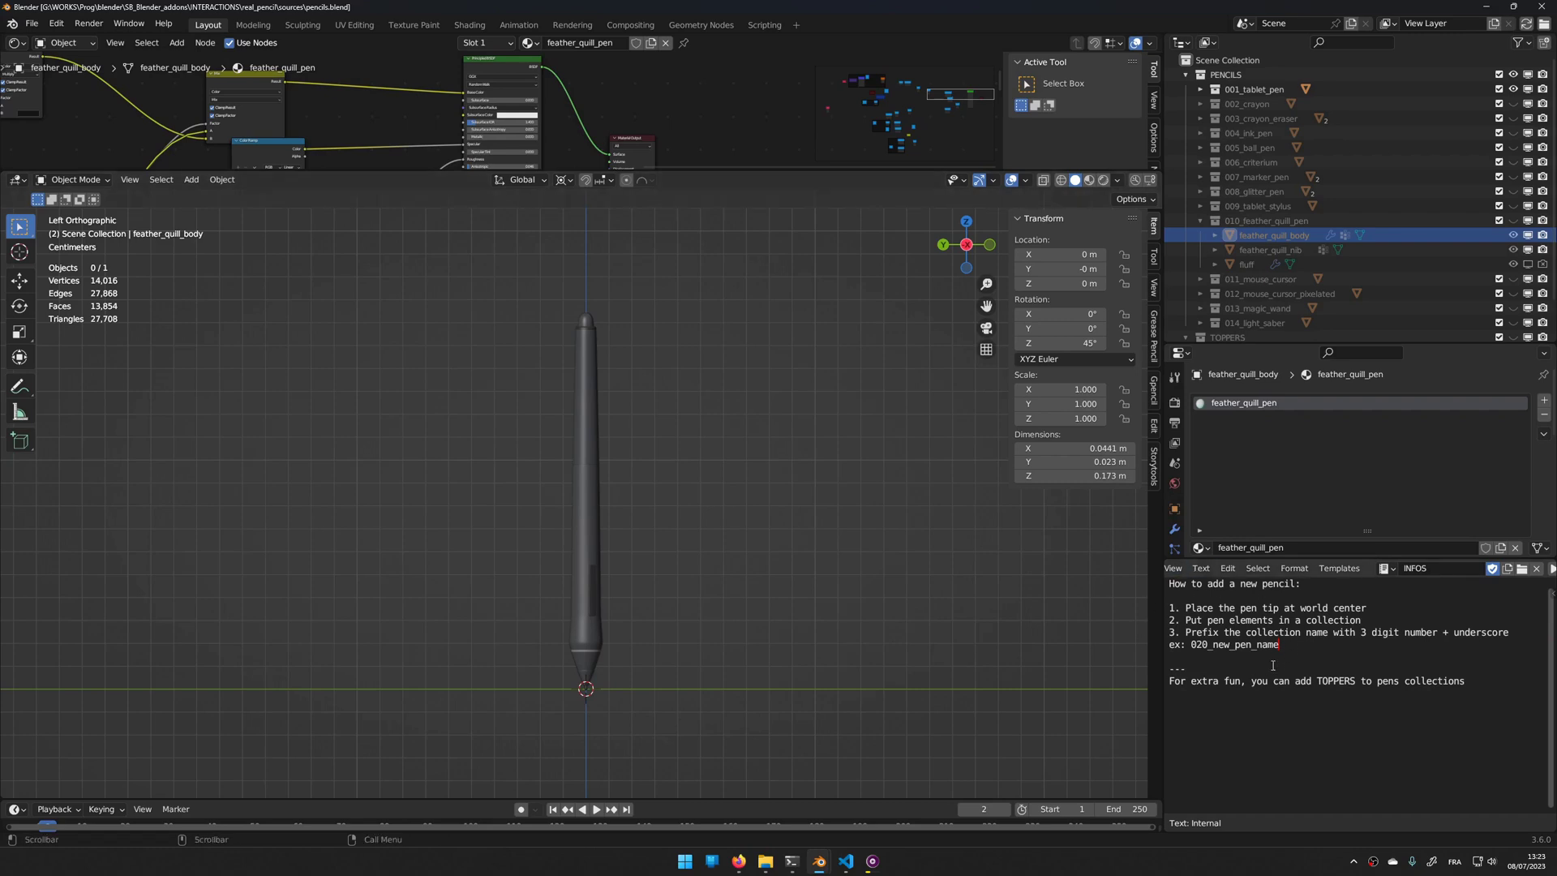
- Collapse 010_feather_quill_pen and attach topper_spring_star_ball to 001_tablet_pen in the Outliner
{"action": "left_click", "coordinate": [1201, 221]}
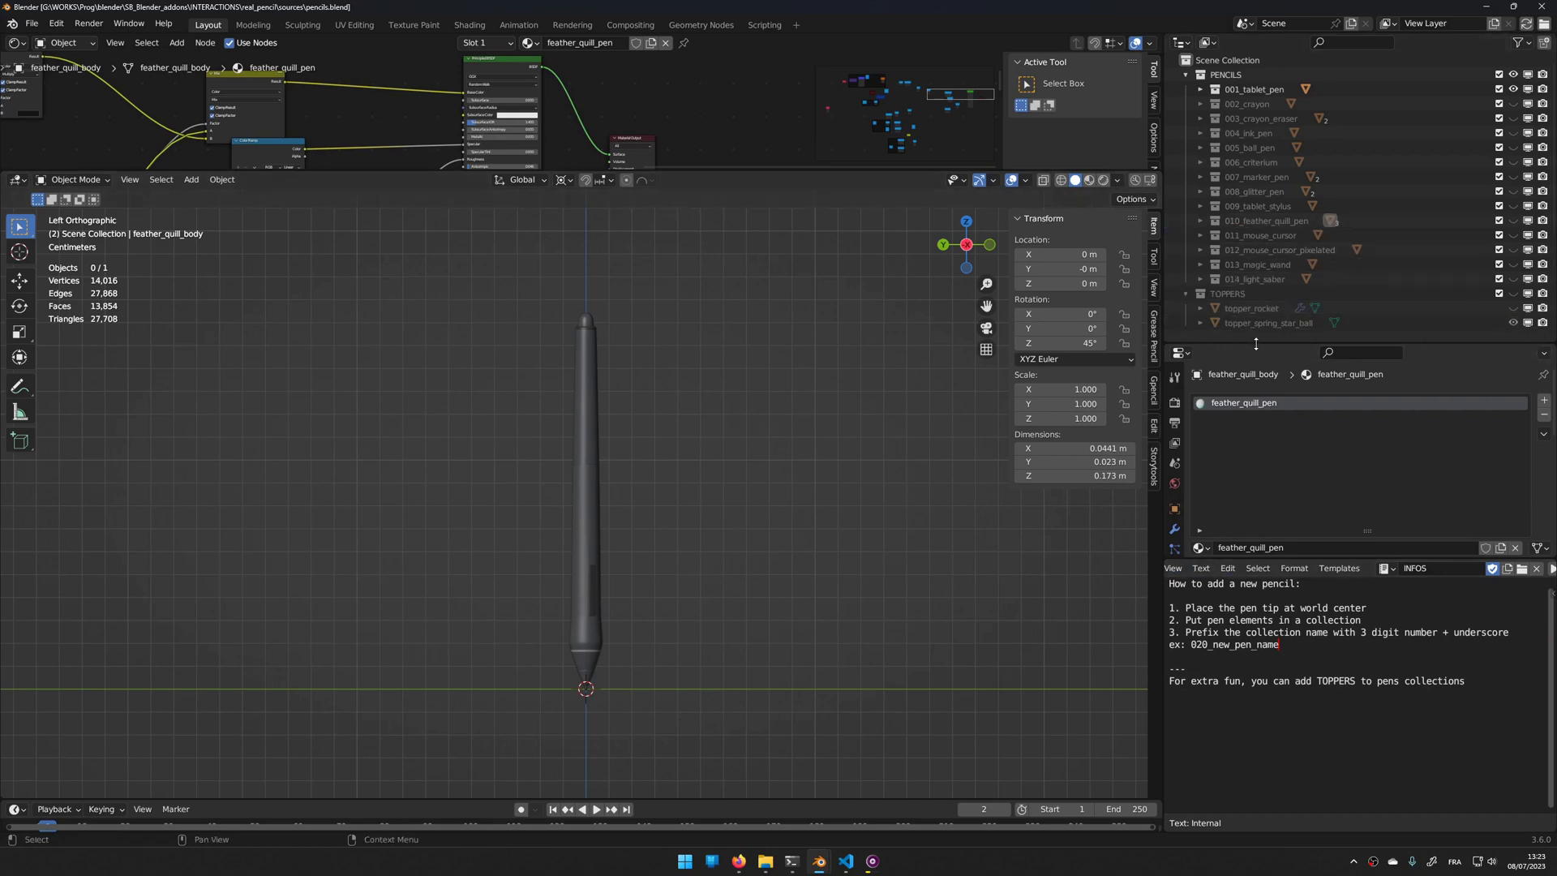
{"action": "left_click_drag", "start_coordinate": [1253, 345], "coordinate": [1256, 391]}
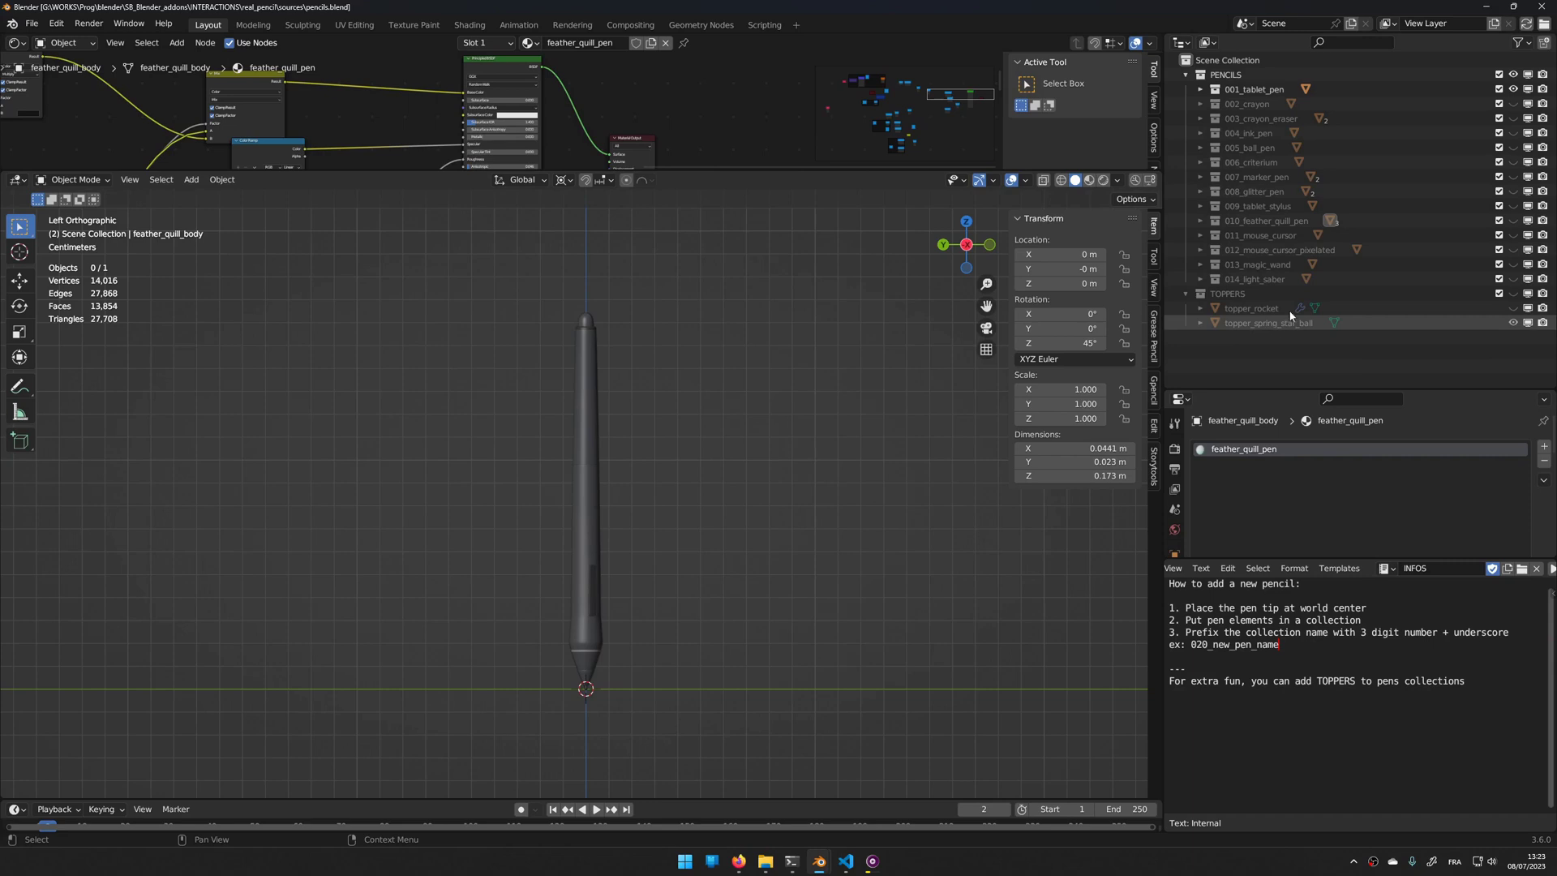
{"action": "left_click_drag", "start_coordinate": [1290, 316], "coordinate": [1250, 99]}
- Switch the viewport to Material Preview and orbit around the topped tablet pen
{"action": "middle_click_drag", "start_coordinate": [816, 279], "coordinate": [994, 221]}
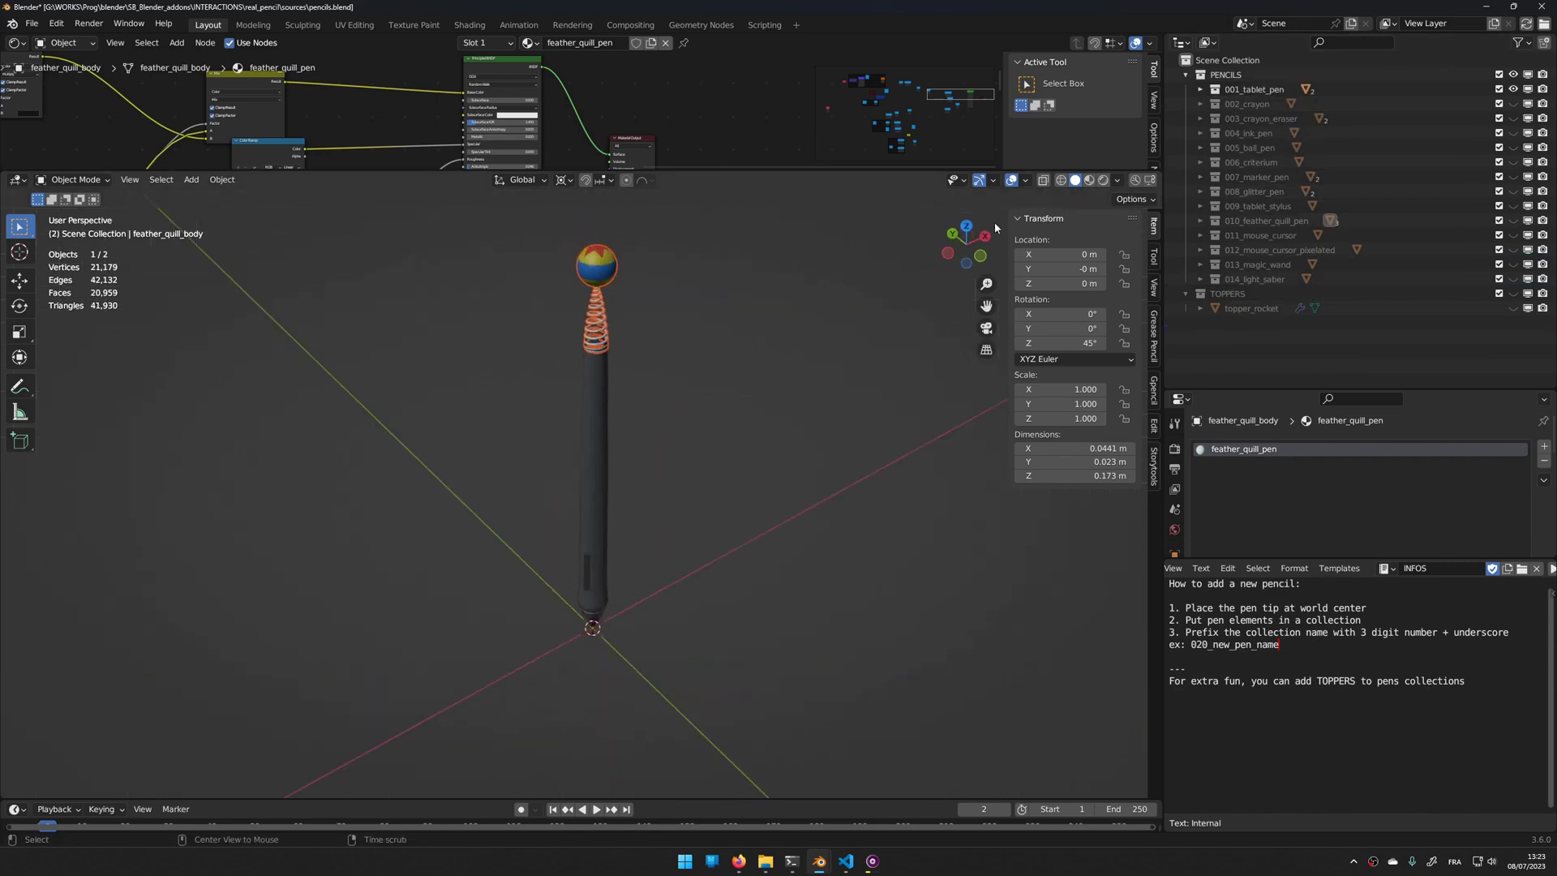
{"action": "left_click", "coordinate": [1089, 180]}
{"action": "mouse_move", "coordinate": [860, 393]}
{"action": "middle_mouse_down"}
{"action": "mouse_move", "coordinate": [587, 370]}
{"action": "mouse_move", "coordinate": [302, 394]}
{"action": "middle_mouse_up"}
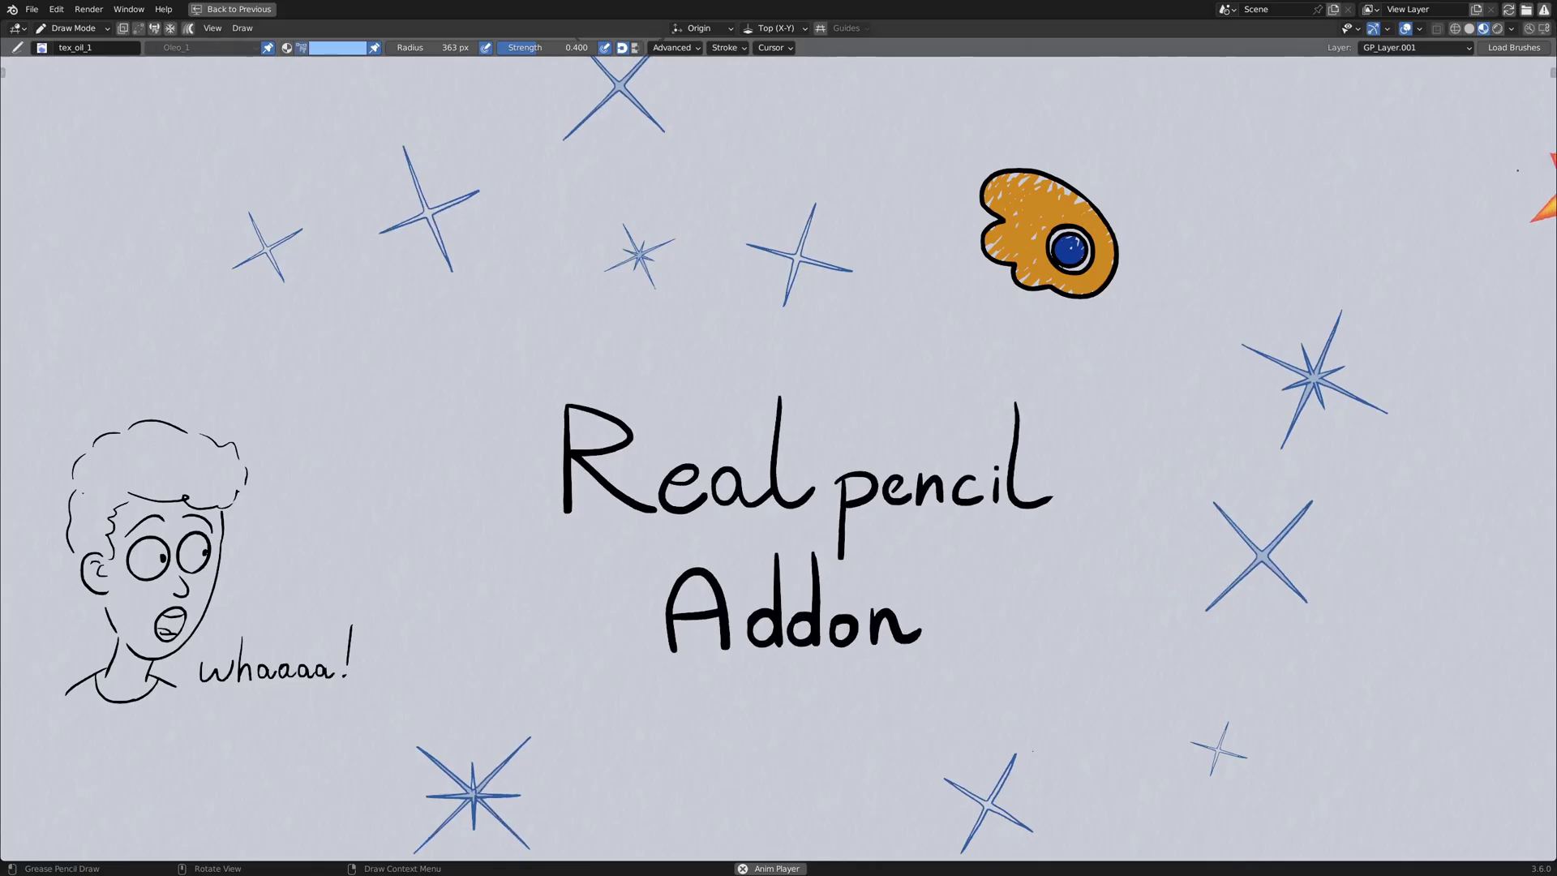